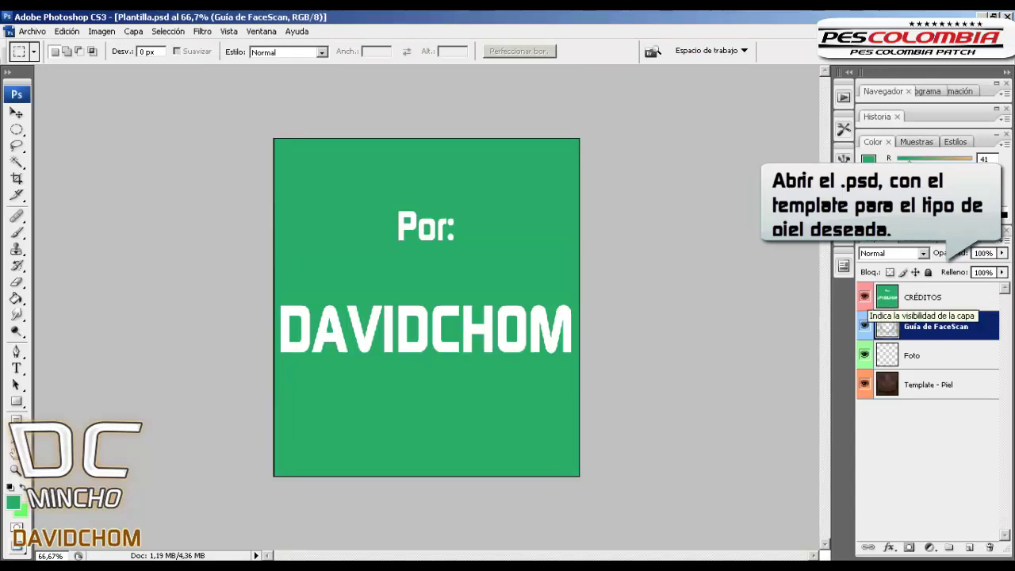
- Hide the CRÉDITOS layer and make the Foto layer active, keeping the Guía de FaceScan layer shown
{"action": "left_click", "coordinate": [864, 296]}
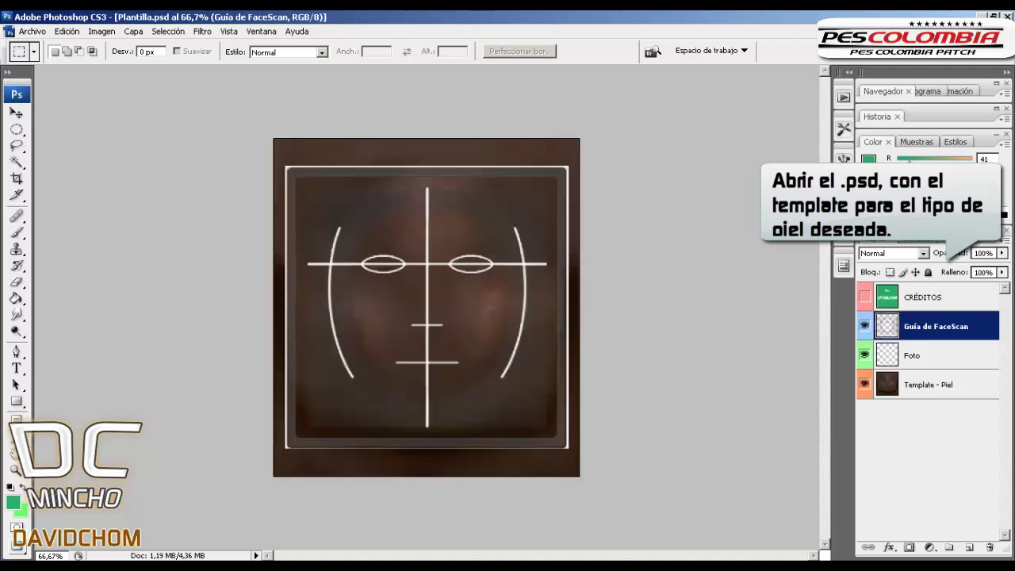
{"action": "left_click", "coordinate": [913, 355]}
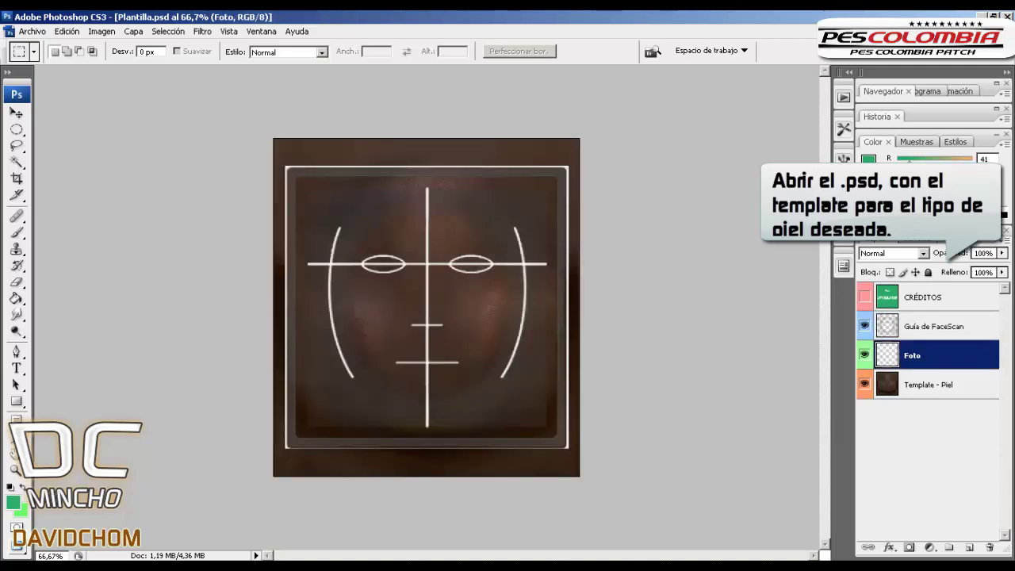
{"action": "left_click", "coordinate": [864, 325]}
{"action": "left_click", "coordinate": [864, 326]}
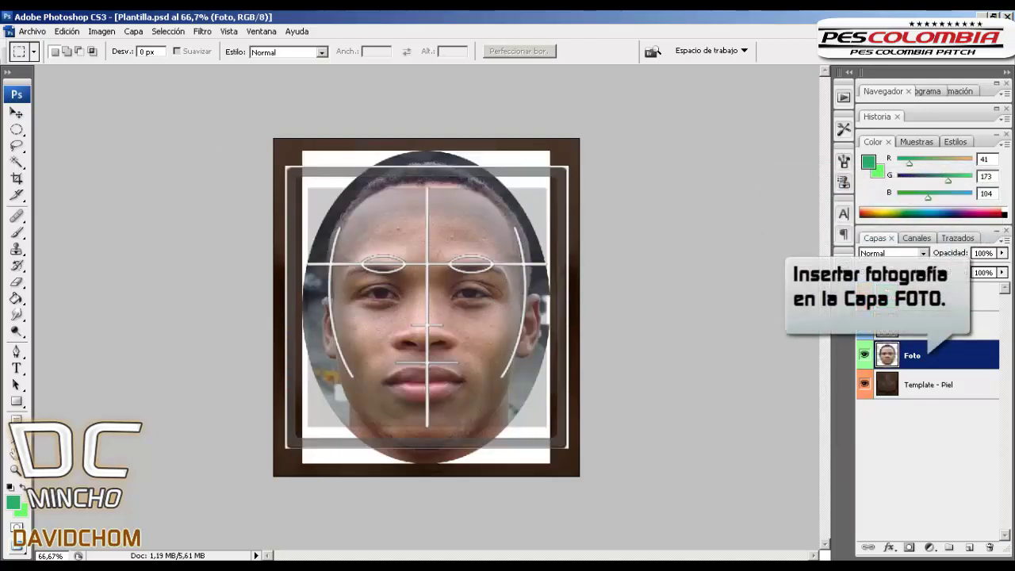
- Hide the Guía de FaceScan layer and erase the background, hair and ears around the face with the 91 px soft Eraser
{"action": "left_click", "coordinate": [864, 326]}
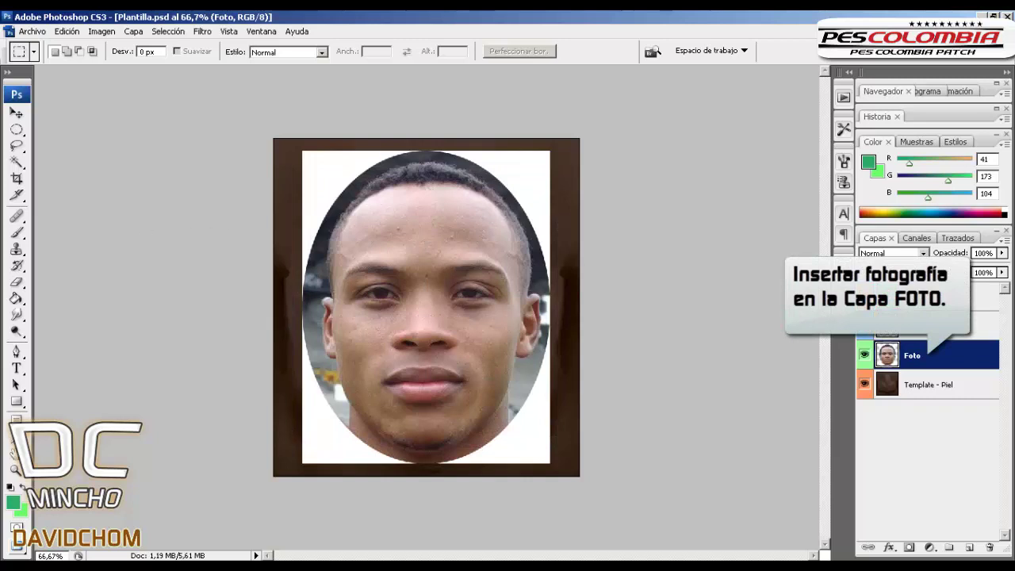
{"action": "key", "text": "e"}
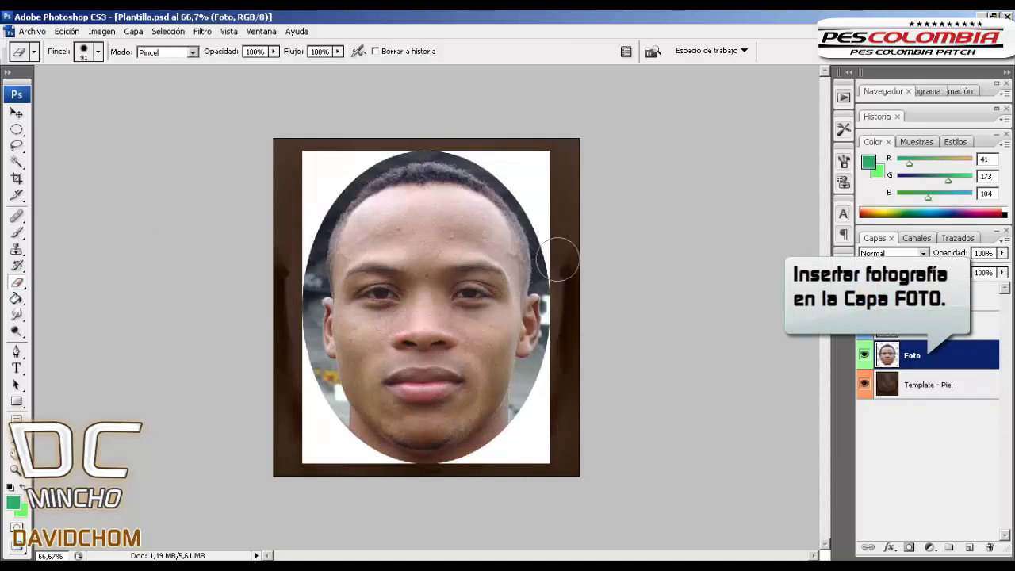
{"action": "mouse_move", "coordinate": [535, 237]}
{"action": "left_mouse_down"}
{"action": "mouse_move", "coordinate": [515, 163]}
{"action": "mouse_move", "coordinate": [538, 171]}
{"action": "mouse_move", "coordinate": [549, 206]}
{"action": "mouse_move", "coordinate": [540, 147]}
{"action": "mouse_move", "coordinate": [492, 168]}
{"action": "mouse_move", "coordinate": [501, 190]}
{"action": "mouse_move", "coordinate": [430, 158]}
{"action": "mouse_move", "coordinate": [370, 165]}
{"action": "mouse_move", "coordinate": [327, 184]}
{"action": "mouse_move", "coordinate": [295, 219]}
{"action": "mouse_move", "coordinate": [343, 152]}
{"action": "mouse_move", "coordinate": [318, 170]}
{"action": "mouse_move", "coordinate": [297, 298]}
{"action": "mouse_move", "coordinate": [324, 220]}
{"action": "mouse_move", "coordinate": [380, 178]}
{"action": "mouse_move", "coordinate": [428, 170]}
{"action": "mouse_move", "coordinate": [478, 180]}
{"action": "mouse_move", "coordinate": [524, 210]}
{"action": "mouse_move", "coordinate": [542, 314]}
{"action": "mouse_move", "coordinate": [526, 480]}
{"action": "mouse_move", "coordinate": [565, 351]}
{"action": "mouse_move", "coordinate": [531, 437]}
{"action": "mouse_move", "coordinate": [466, 474]}
{"action": "mouse_move", "coordinate": [371, 477]}
{"action": "mouse_move", "coordinate": [337, 451]}
{"action": "mouse_move", "coordinate": [375, 472]}
{"action": "mouse_move", "coordinate": [334, 460]}
{"action": "mouse_move", "coordinate": [295, 374]}
{"action": "mouse_move", "coordinate": [292, 329]}
{"action": "mouse_move", "coordinate": [339, 439]}
{"action": "mouse_move", "coordinate": [357, 451]}
{"action": "mouse_move", "coordinate": [319, 413]}
{"action": "mouse_move", "coordinate": [300, 334]}
{"action": "mouse_move", "coordinate": [298, 156]}
{"action": "mouse_move", "coordinate": [267, 316]}
{"action": "mouse_move", "coordinate": [312, 493]}
{"action": "left_mouse_up"}
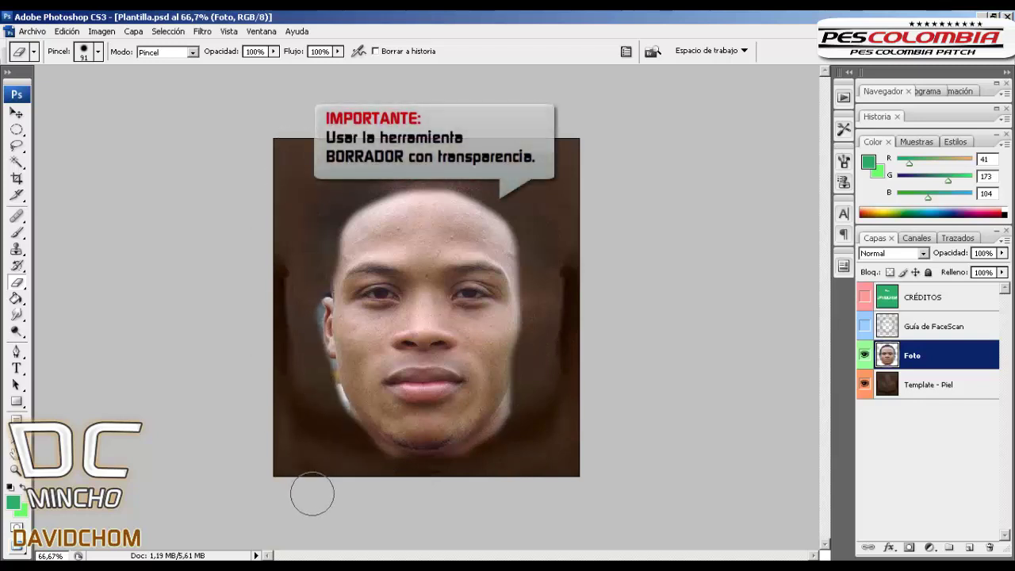
{"action": "mouse_move", "coordinate": [533, 413]}
{"action": "left_mouse_down"}
{"action": "mouse_move", "coordinate": [504, 444]}
{"action": "mouse_move", "coordinate": [537, 393]}
{"action": "mouse_move", "coordinate": [506, 432]}
{"action": "mouse_move", "coordinate": [525, 392]}
{"action": "mouse_move", "coordinate": [479, 461]}
{"action": "mouse_move", "coordinate": [499, 441]}
{"action": "mouse_move", "coordinate": [421, 471]}
{"action": "mouse_move", "coordinate": [374, 456]}
{"action": "mouse_move", "coordinate": [325, 392]}
{"action": "mouse_move", "coordinate": [314, 252]}
{"action": "left_mouse_up"}
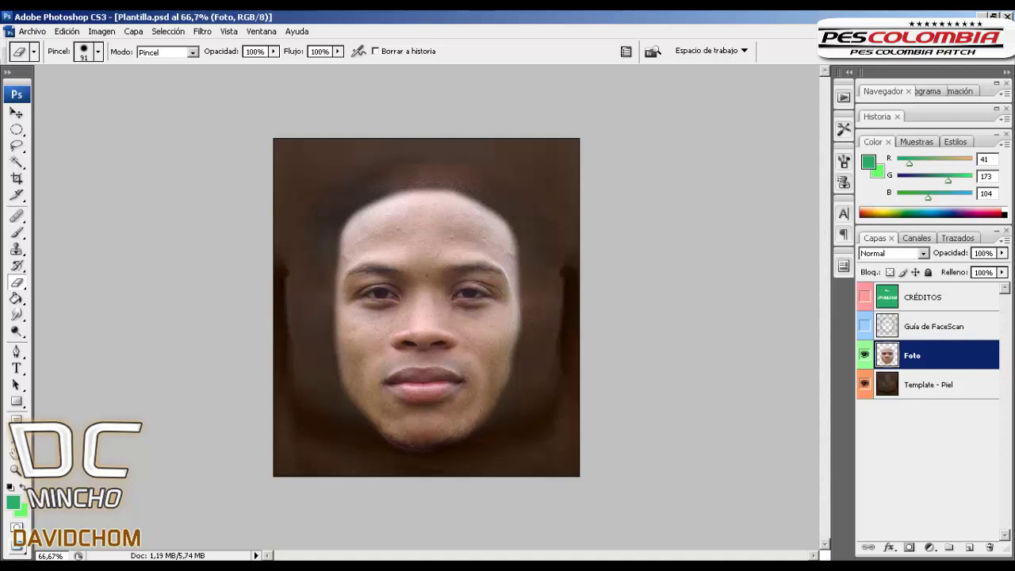
{"action": "left_click", "coordinate": [864, 354]}
{"action": "left_click", "coordinate": [864, 354]}
- Show the Guía de FaceScan layer and use Free Transform to move the face photo up so its eyes fit the guide's eye ovals
{"action": "left_click", "coordinate": [864, 325]}
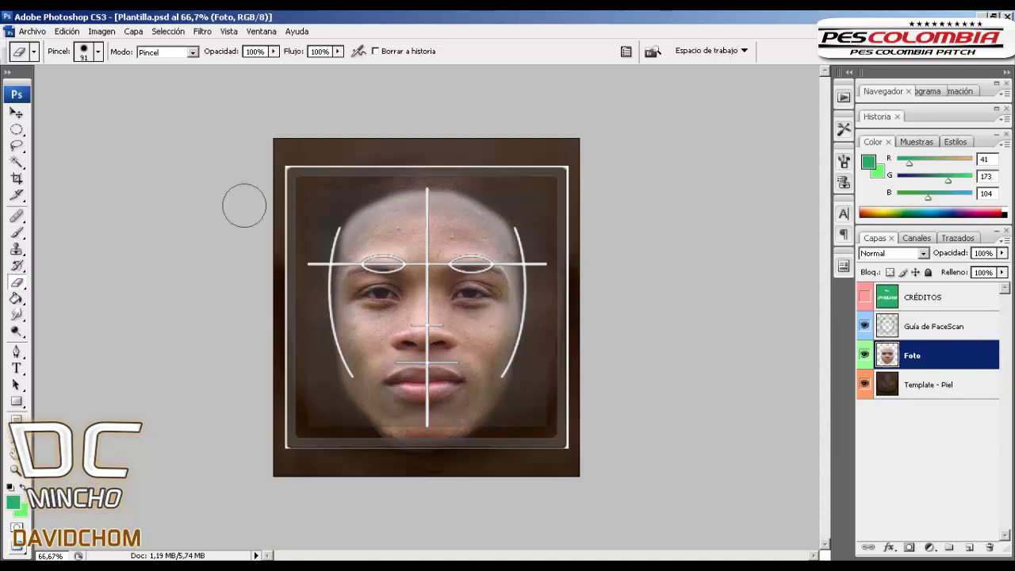
{"action": "left_click", "coordinate": [67, 31]}
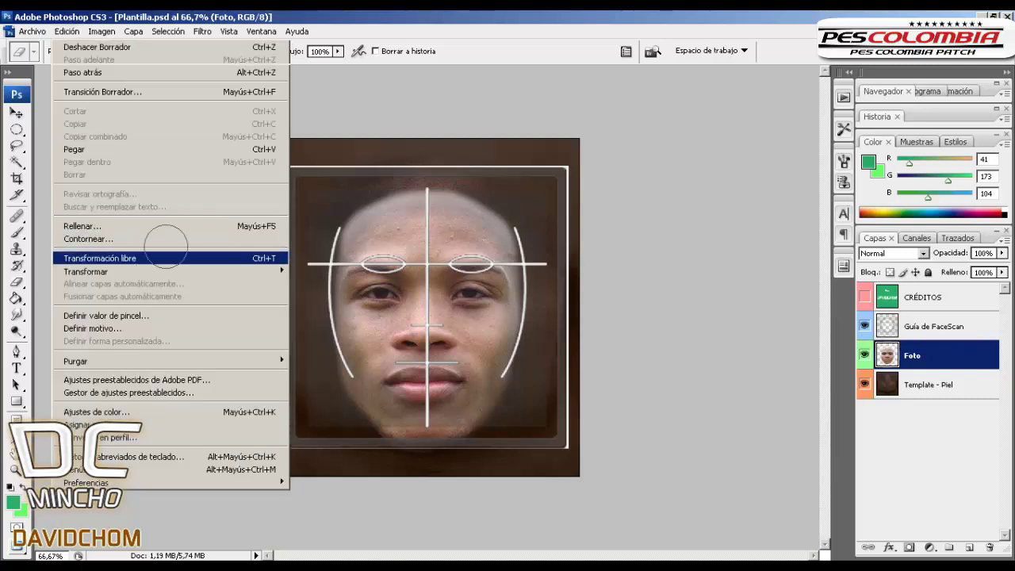
{"action": "left_click", "coordinate": [100, 257]}
{"action": "key", "text": "Up"}
{"action": "key", "text": "Up"}
{"action": "key", "text": "Up"}
{"action": "key", "text": "Up"}
{"action": "key", "text": "Up"}
{"action": "key", "text": "Up"}
{"action": "key", "text": "Up"}
{"action": "key", "text": "Up"}
{"action": "key", "text": "Up"}
{"action": "key", "text": "Up"}
{"action": "key", "text": "Up"}
{"action": "key", "text": "Up"}
{"action": "key", "text": "Up"}
{"action": "key", "text": "Up"}
{"action": "key", "text": "Up"}
{"action": "key", "text": "Up"}
{"action": "key", "text": "Up"}
{"action": "key", "text": "Up"}
{"action": "key", "text": "Up"}
{"action": "key", "text": "Up"}
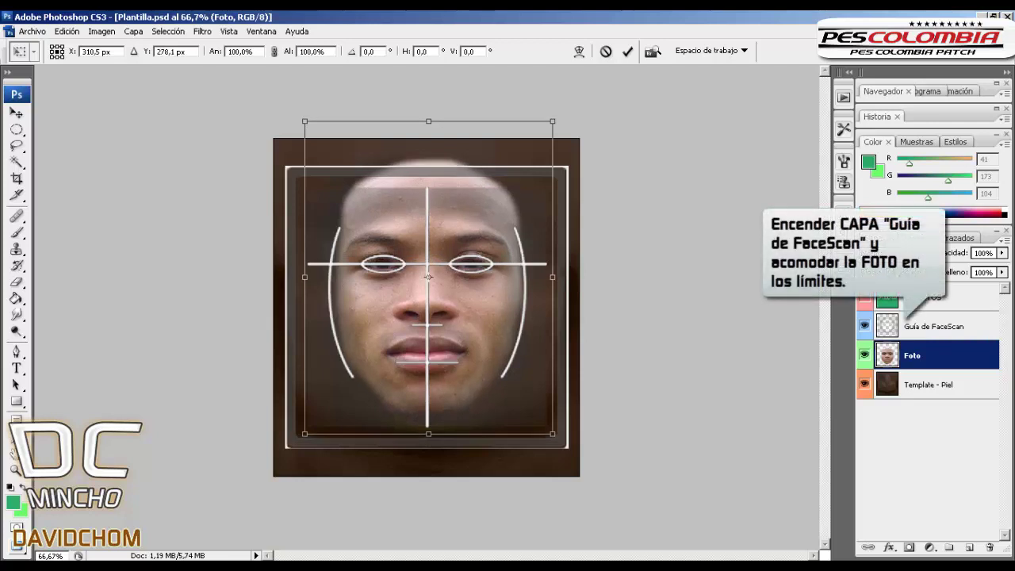
- Stretch the face photo vertically to 110% height, aligning the eyes, nose and mouth with the guide lines
{"action": "left_click_drag", "start_coordinate": [428, 434], "coordinate": [428, 445]}
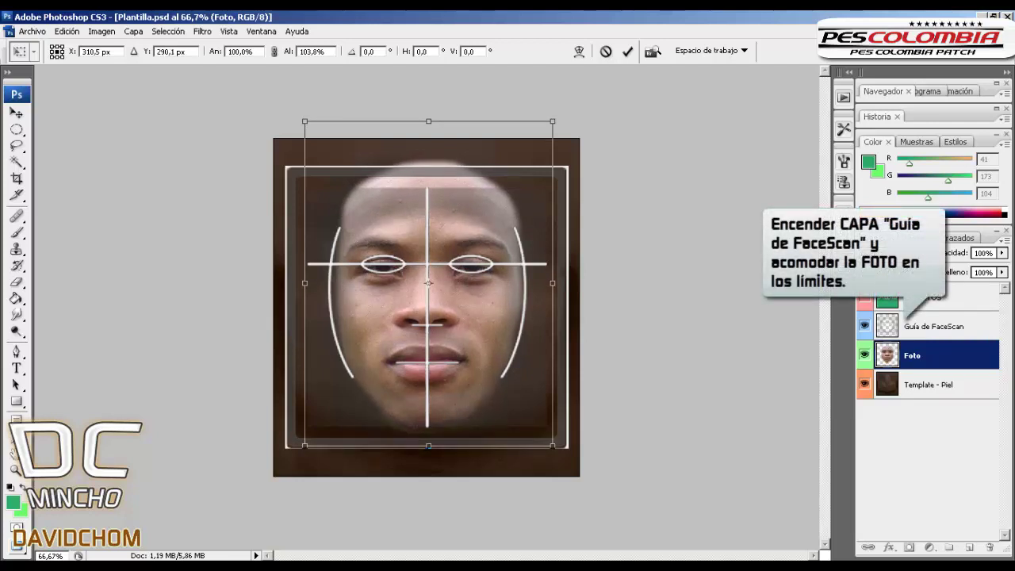
{"action": "left_click_drag", "start_coordinate": [428, 121], "coordinate": [428, 109]}
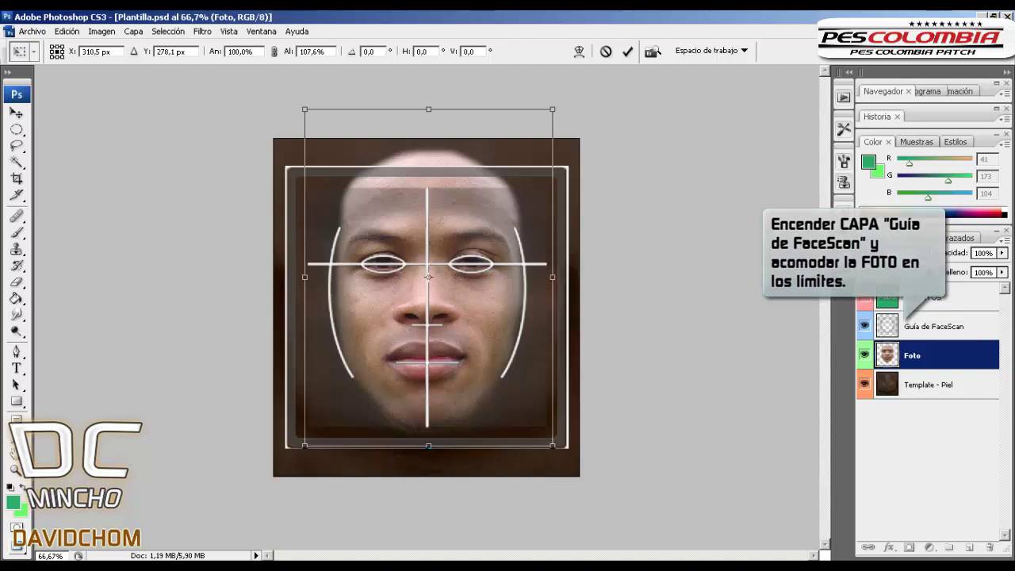
{"action": "left_click_drag", "start_coordinate": [428, 446], "coordinate": [428, 449]}
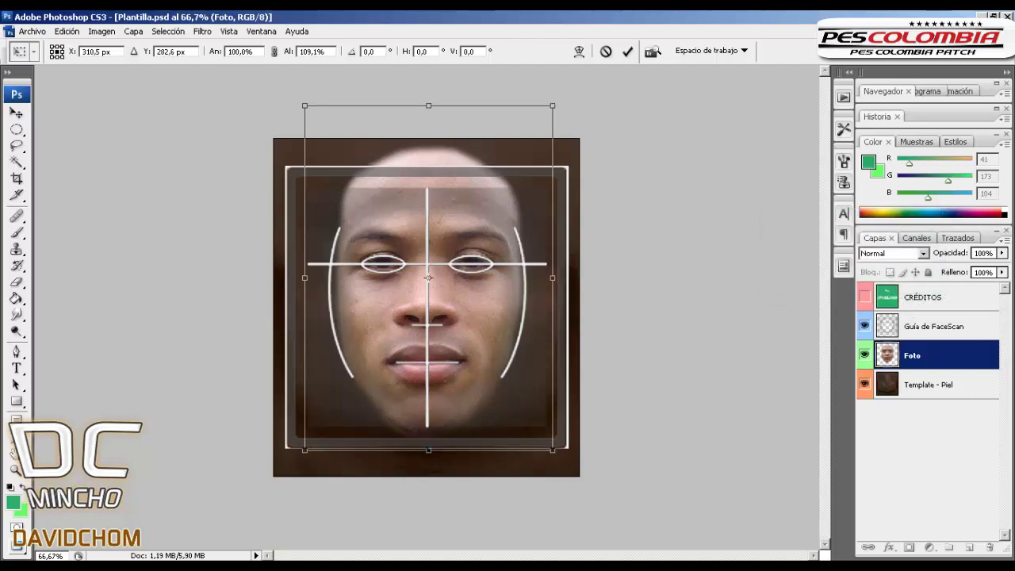
{"action": "left_click_drag", "start_coordinate": [428, 109], "coordinate": [428, 106]}
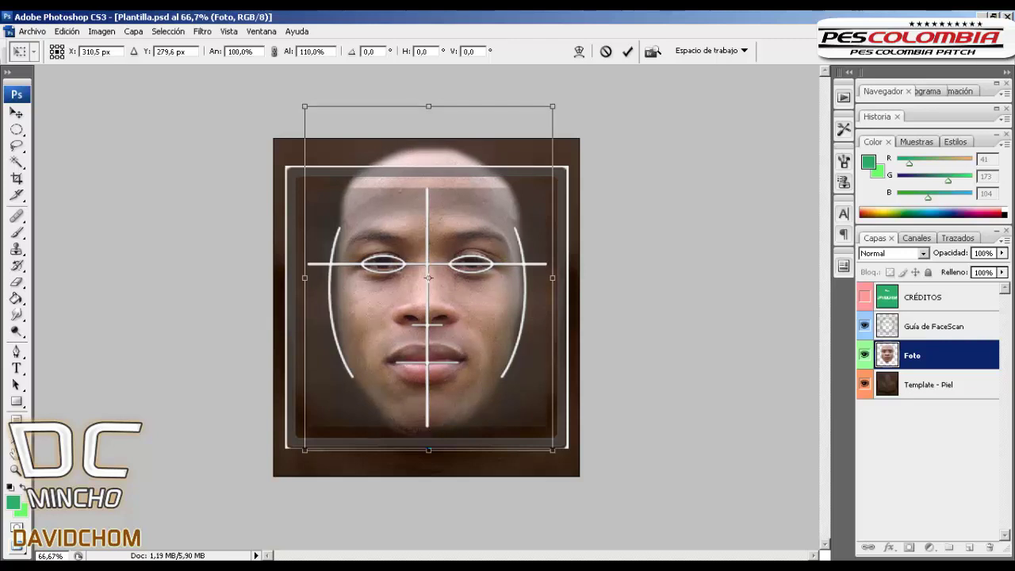
- Rotate the face photo by 0.8°, narrow its width to 97.3% and apply the transformation
{"action": "left_click_drag", "start_coordinate": [563, 99], "coordinate": [565, 101]}
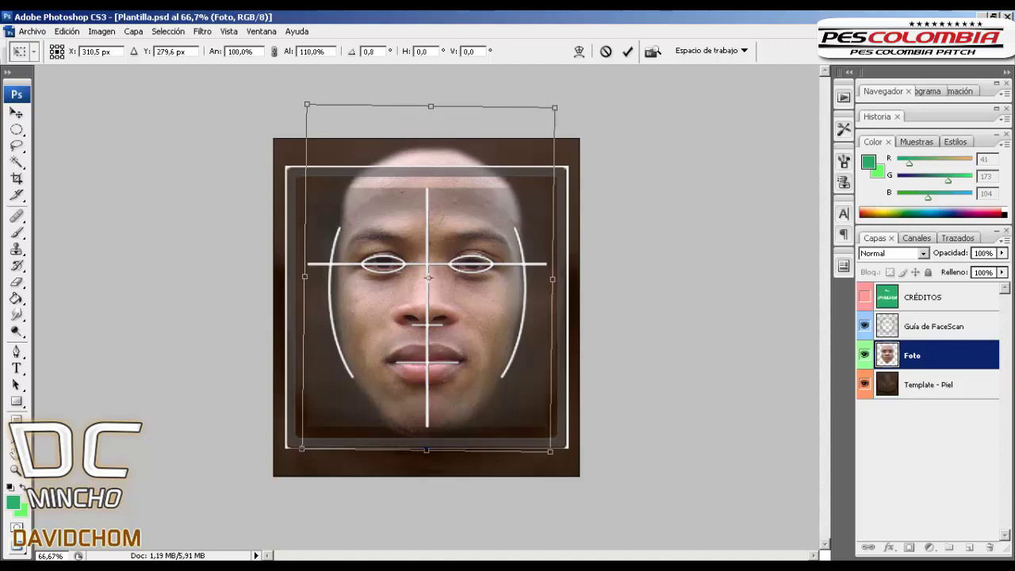
{"action": "left_click_drag", "start_coordinate": [552, 278], "coordinate": [549, 278]}
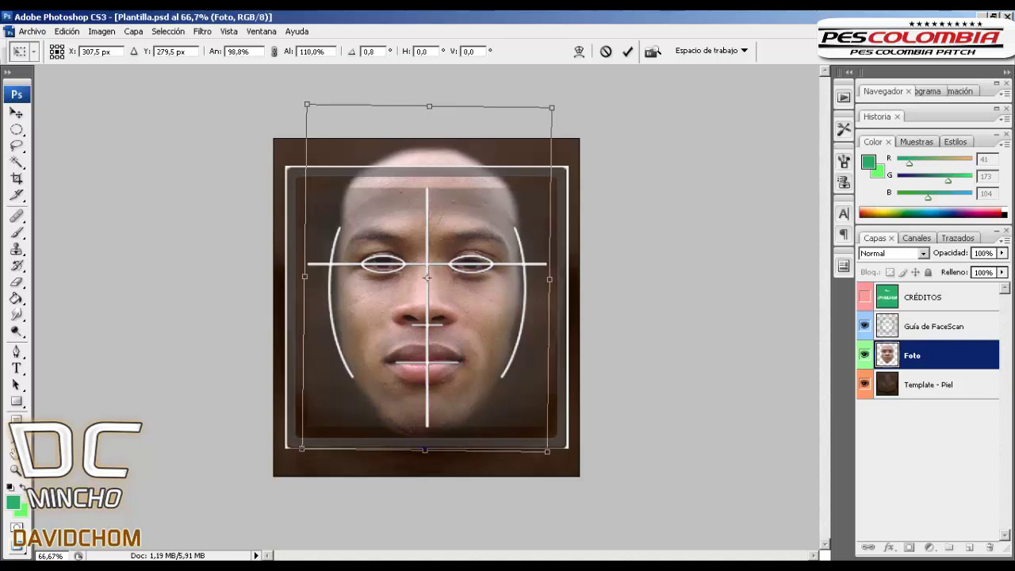
{"action": "left_click_drag", "start_coordinate": [305, 278], "coordinate": [309, 277]}
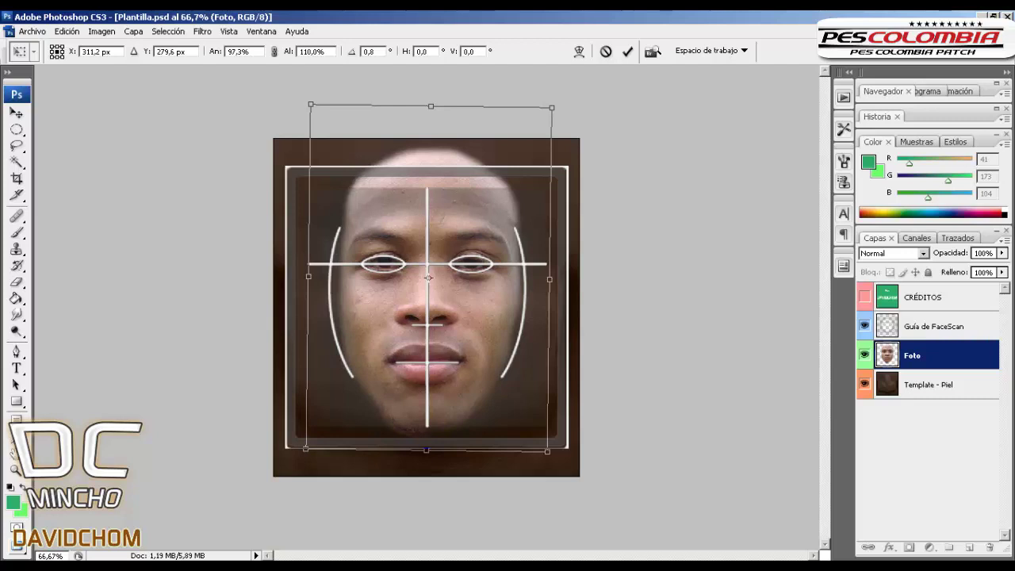
{"action": "left_click", "coordinate": [17, 114]}
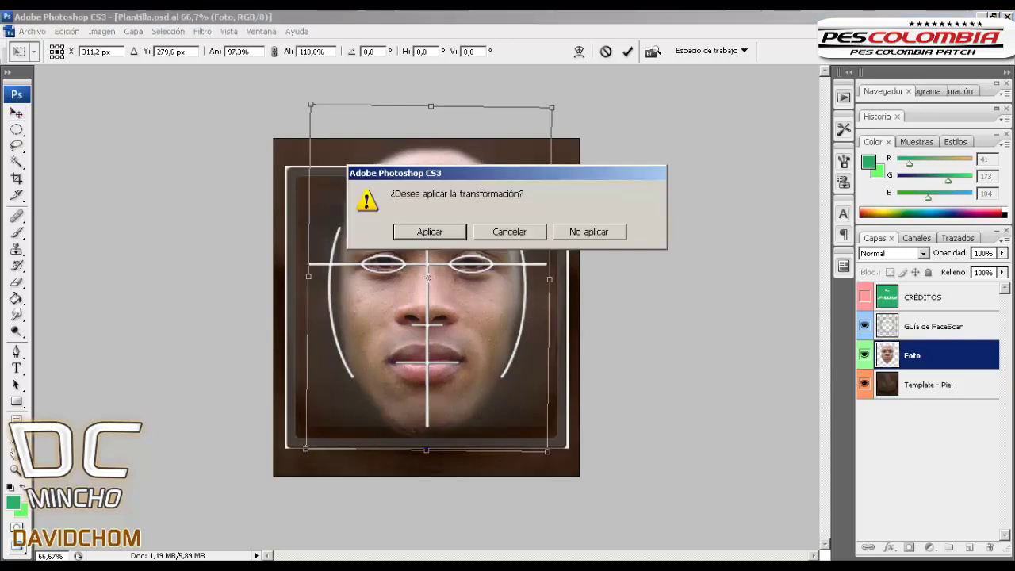
{"action": "key", "text": "Return"}
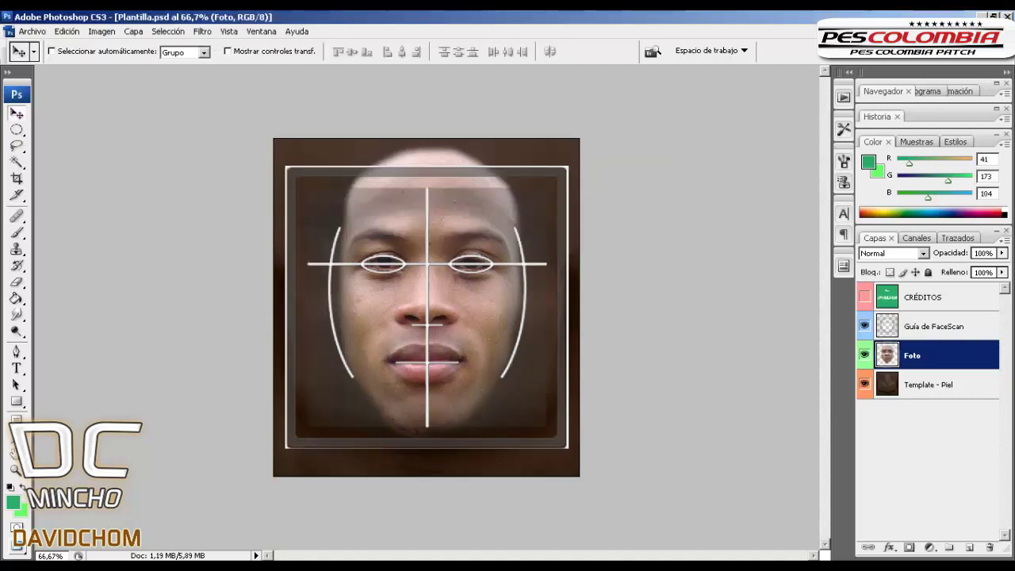
- Hide the Guía de FaceScan layer and erase the top edge of the forehead with the 91 px soft Eraser
{"action": "left_click", "coordinate": [864, 325]}
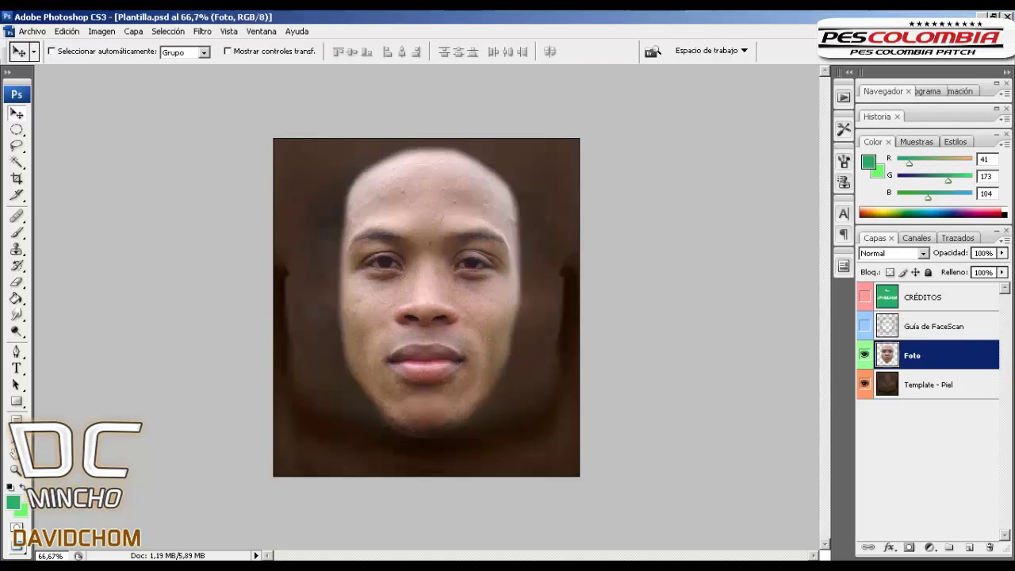
{"action": "left_click", "coordinate": [16, 281]}
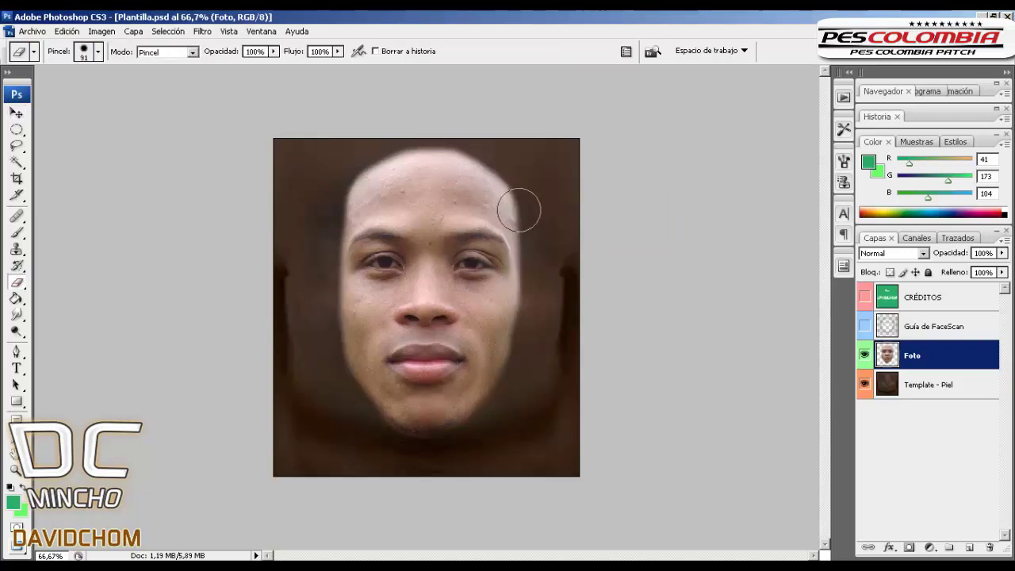
{"action": "mouse_move", "coordinate": [533, 200]}
{"action": "left_mouse_down"}
{"action": "mouse_move", "coordinate": [502, 158]}
{"action": "mouse_move", "coordinate": [426, 143]}
{"action": "mouse_move", "coordinate": [363, 161]}
{"action": "mouse_move", "coordinate": [314, 205]}
{"action": "mouse_move", "coordinate": [334, 164]}
{"action": "mouse_move", "coordinate": [323, 202]}
{"action": "mouse_move", "coordinate": [340, 179]}
{"action": "mouse_move", "coordinate": [448, 140]}
{"action": "left_mouse_up"}
{"action": "mouse_move", "coordinate": [555, 234]}
{"action": "left_mouse_down"}
{"action": "mouse_move", "coordinate": [489, 156]}
{"action": "mouse_move", "coordinate": [372, 145]}
{"action": "left_mouse_up"}
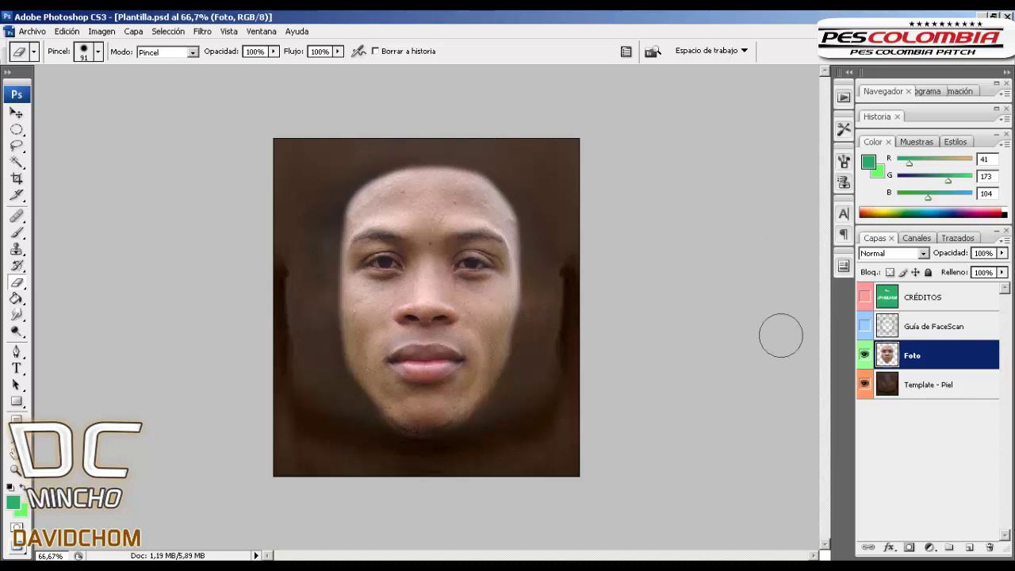
- Start Match Color (Igualar color) on the Foto layer with Plantilla.psd as source and Template - Piel as source layer
{"action": "left_click", "coordinate": [67, 31]}
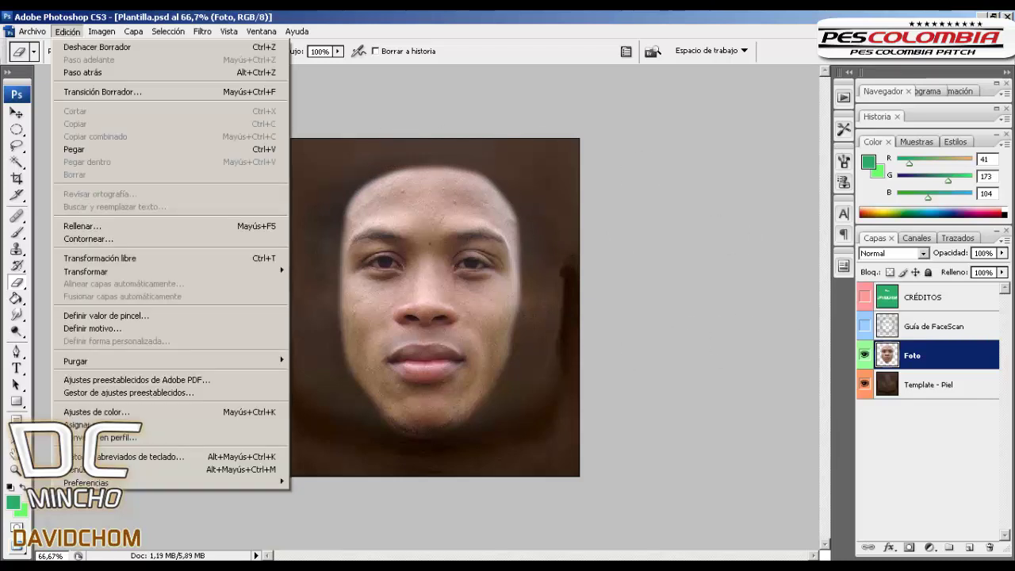
{"action": "mouse_move", "coordinate": [102, 31]}
{"action": "mouse_move", "coordinate": [111, 67]}
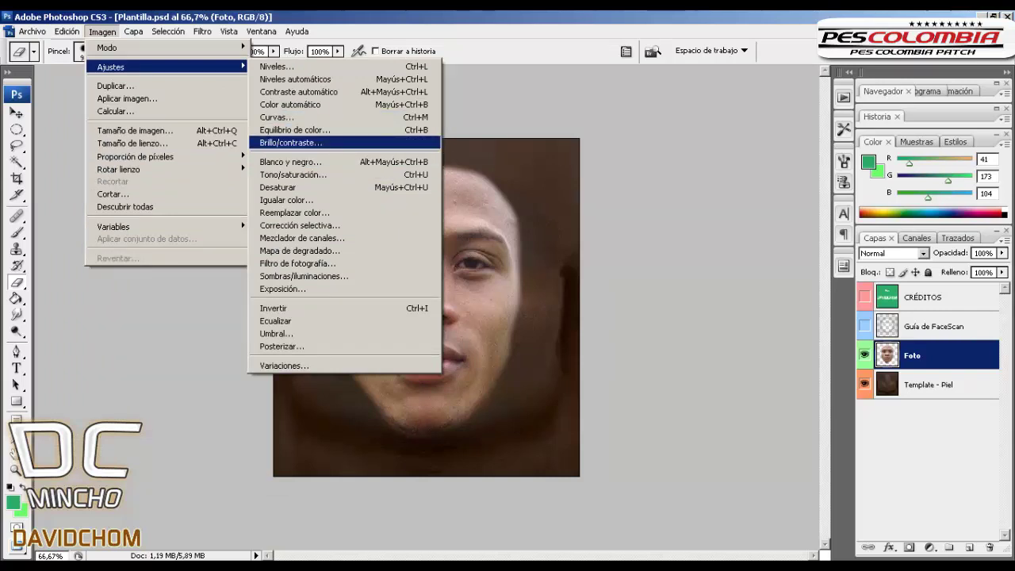
{"action": "left_click", "coordinate": [286, 200]}
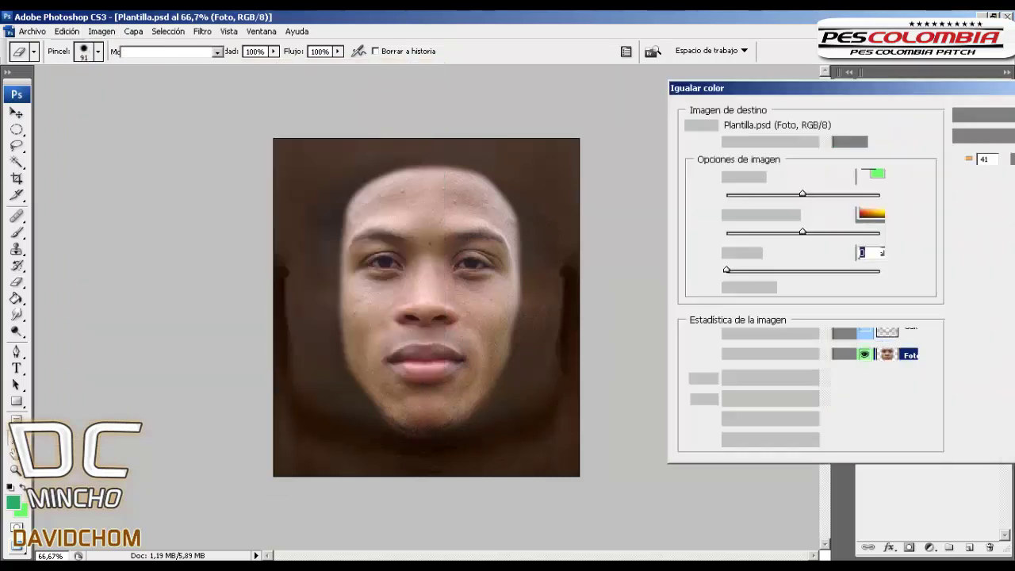
{"action": "left_click", "coordinate": [822, 378]}
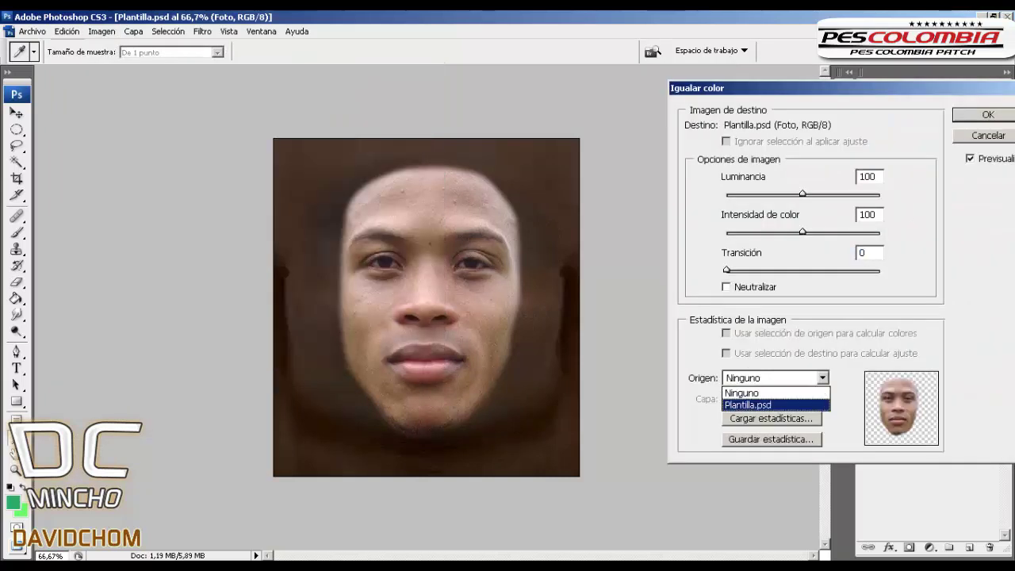
{"action": "left_click", "coordinate": [773, 403]}
{"action": "left_click", "coordinate": [821, 399]}
{"action": "left_click", "coordinate": [754, 473]}
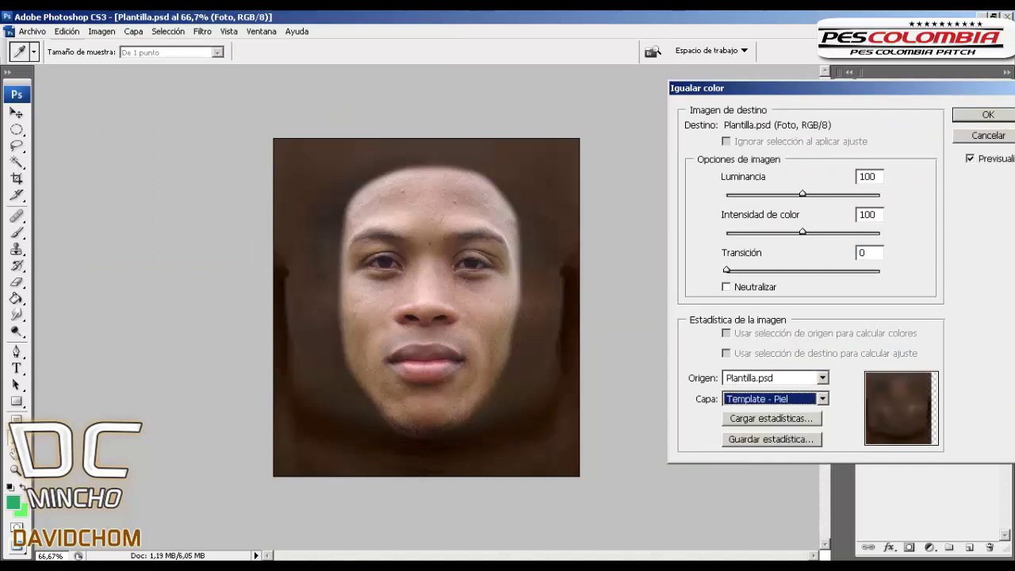
- Set the Match Color fade (Transición) to 30
{"action": "left_click_drag", "start_coordinate": [726, 270], "coordinate": [778, 270]}
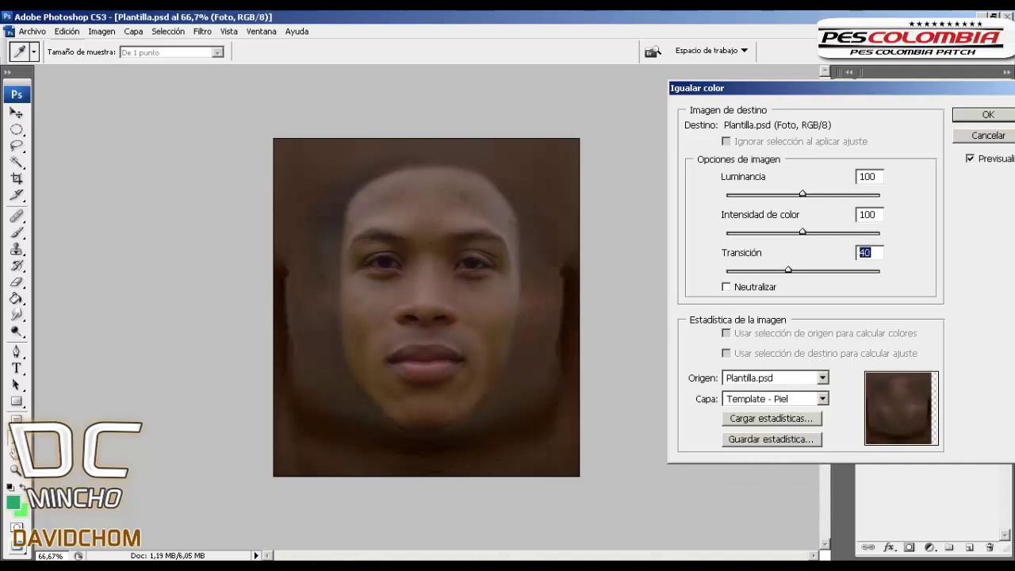
{"action": "mouse_move", "coordinate": [788, 270]}
{"action": "left_mouse_down"}
{"action": "mouse_move", "coordinate": [815, 270]}
{"action": "mouse_move", "coordinate": [777, 270]}
{"action": "left_mouse_up"}
{"action": "key", "text": "Down"}
{"action": "key", "text": "Down"}
{"action": "key", "text": "Down"}
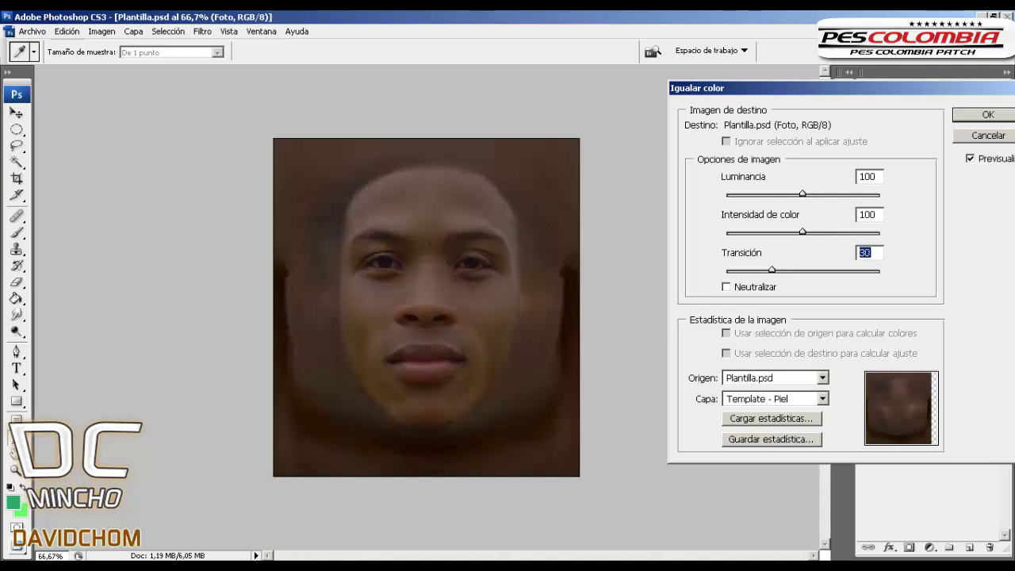
- Lower the Match Color luminance to 85 and raise the color intensity to 113
{"action": "key", "text": "shift+Tab"}
{"action": "key", "text": "shift+Tab"}
{"action": "key", "text": "Down"}
{"action": "key", "text": "Down"}
{"action": "key", "text": "Down"}
{"action": "key", "text": "Down"}
{"action": "key", "text": "Down"}
{"action": "key", "text": "Down"}
{"action": "key", "text": "Down"}
{"action": "key", "text": "Down"}
{"action": "key", "text": "Down"}
{"action": "key", "text": "Tab"}
{"action": "key", "text": "Up"}
{"action": "key", "text": "Up"}
{"action": "key", "text": "Up"}
{"action": "key", "text": "Up"}
{"action": "key", "text": "Up"}
{"action": "key", "text": "Up"}
{"action": "key", "text": "Up"}
{"action": "key", "text": "Up"}
{"action": "key", "text": "Up"}
{"action": "key", "text": "Up"}
{"action": "key", "text": "Up"}
{"action": "key", "text": "Up"}
{"action": "key", "text": "Up"}
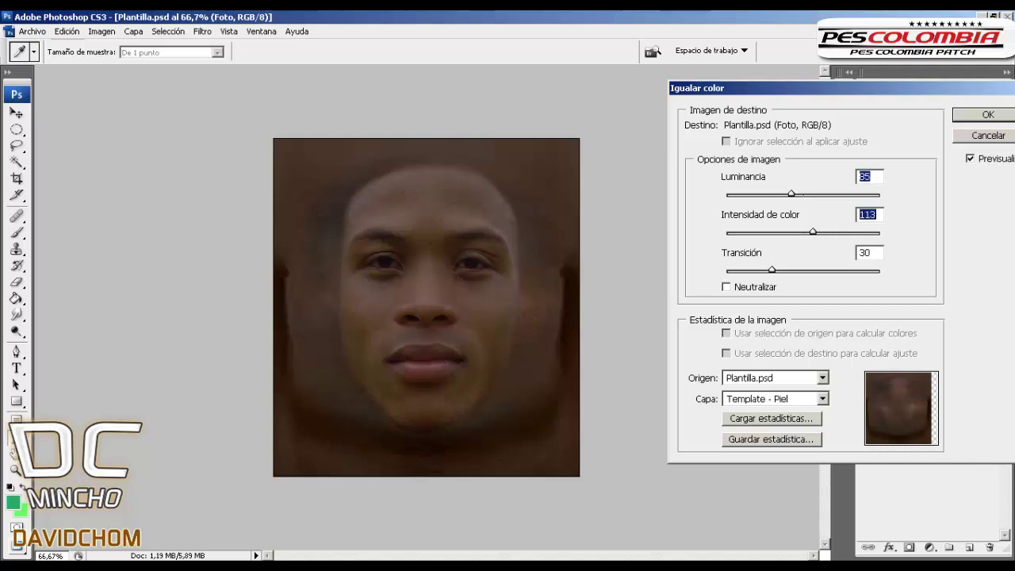
- Reduce the Match Color color intensity and apply the adjustment to the Foto layer
{"action": "key", "text": "Down"}
{"action": "key", "text": "Down"}
{"action": "key", "text": "Down"}
{"action": "key", "text": "Down"}
{"action": "key", "text": "Down"}
{"action": "key", "text": "Down"}
{"action": "key", "text": "Down"}
{"action": "key", "text": "Down"}
{"action": "key", "text": "Down"}
{"action": "key", "text": "Down"}
{"action": "key", "text": "Down"}
{"action": "key", "text": "Down"}
{"action": "key", "text": "Down"}
{"action": "key", "text": "Down"}
{"action": "key", "text": "Down"}
{"action": "key", "text": "Down"}
{"action": "key", "text": "Down"}
{"action": "key", "text": "Down"}
{"action": "key", "text": "Down"}
{"action": "key", "text": "Down"}
{"action": "key", "text": "Return"}
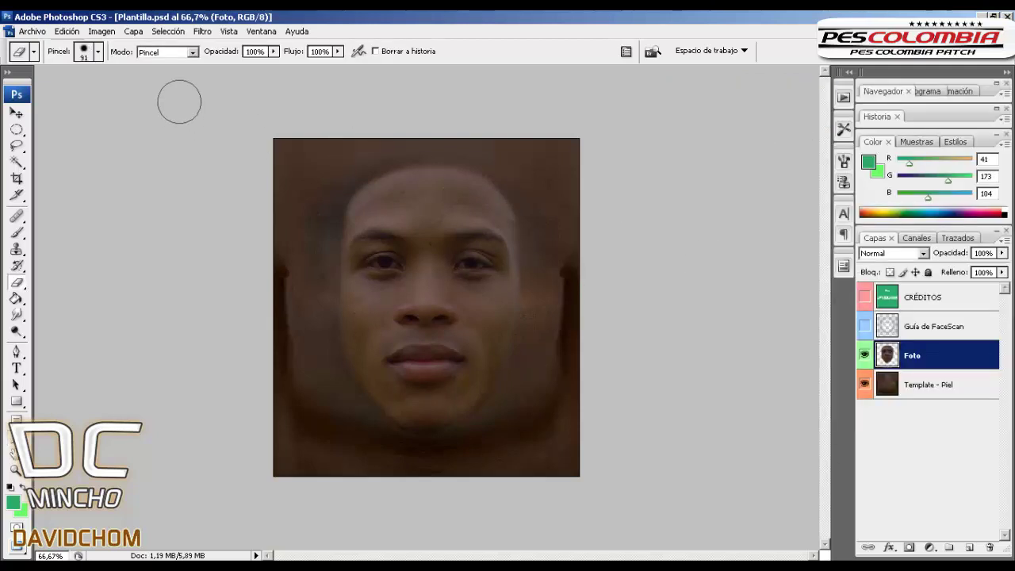
- Start a Brightness/Contrast (Brillo/contraste) adjustment on the Foto layer with brightness 6 and contrast 22
{"action": "left_click", "coordinate": [102, 31]}
{"action": "mouse_move", "coordinate": [127, 65]}
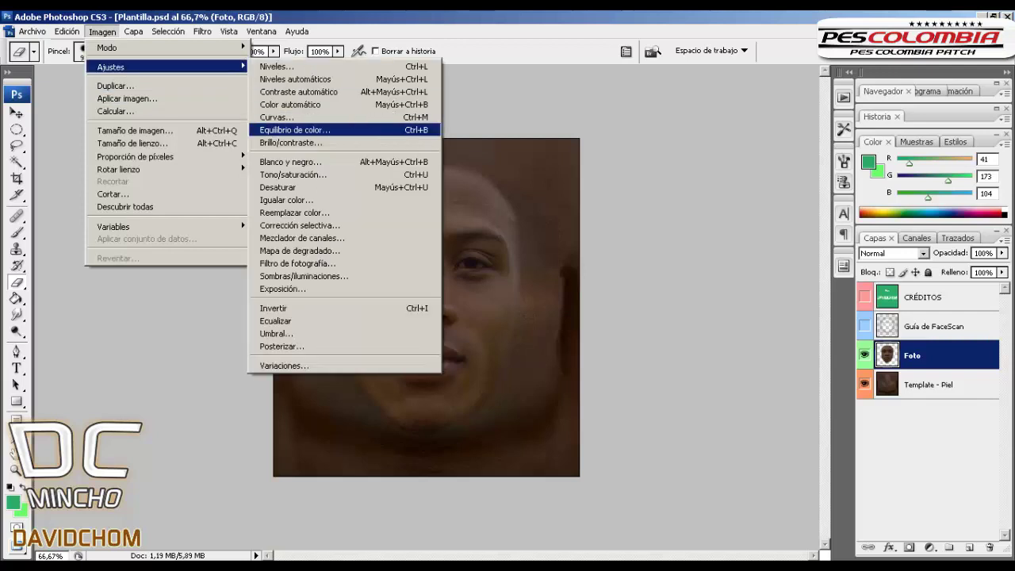
{"action": "left_click", "coordinate": [286, 142]}
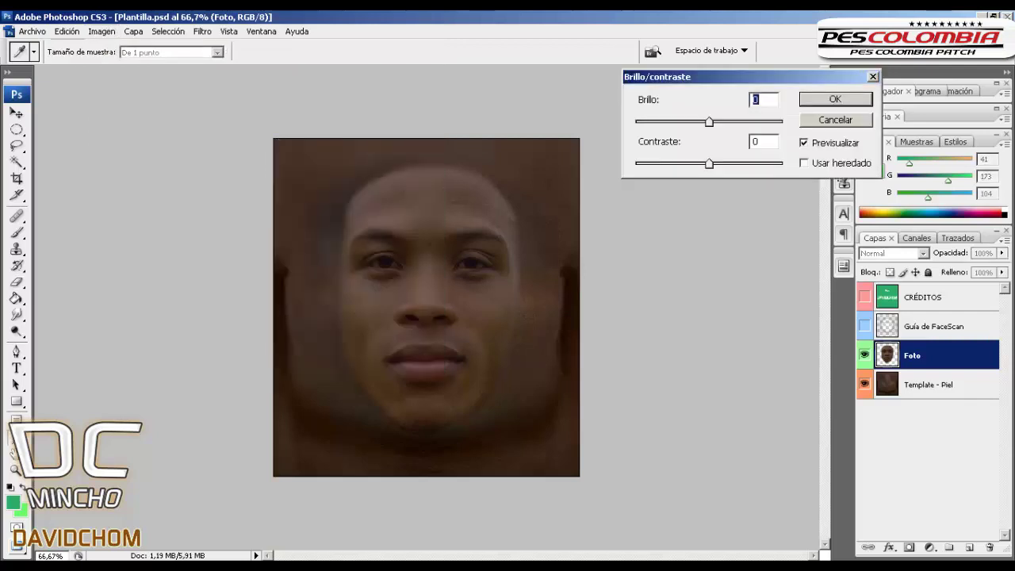
{"action": "key", "text": "Up"}
{"action": "key", "text": "Up"}
{"action": "key", "text": "Up"}
{"action": "key", "text": "Up"}
{"action": "key", "text": "Up"}
{"action": "key", "text": "Up"}
{"action": "left_click_drag", "start_coordinate": [708, 164], "coordinate": [732, 164]}
{"action": "key", "text": "shift+Down"}
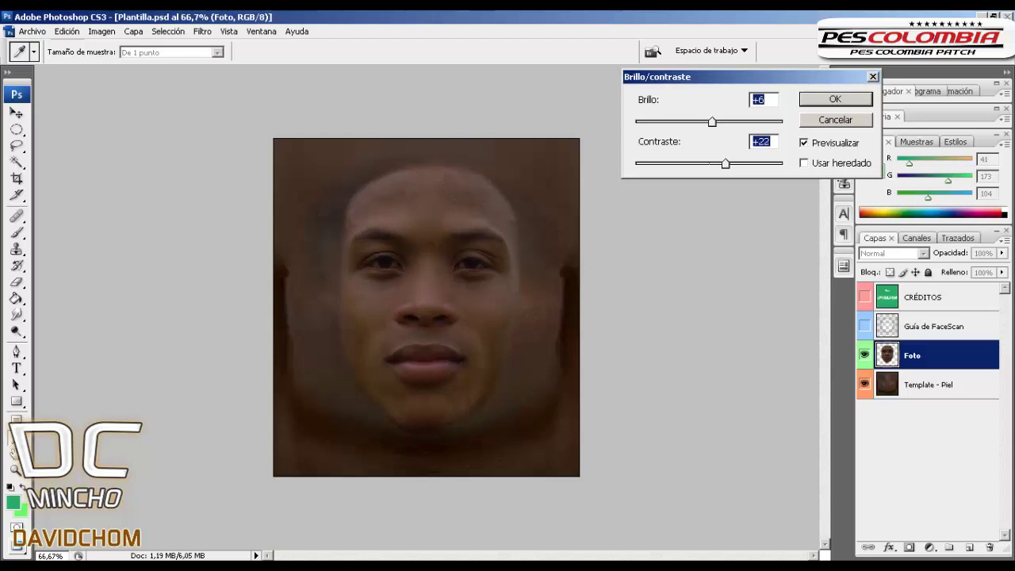
- Set the contrast to 20, raise the brightness above 20, and apply the adjustment to the Foto layer
{"action": "key", "text": "Down"}
{"action": "key", "text": "Down"}
{"action": "key", "text": "Down"}
{"action": "key", "text": "Up"}
{"action": "left_click_drag", "start_coordinate": [711, 122], "coordinate": [719, 122]}
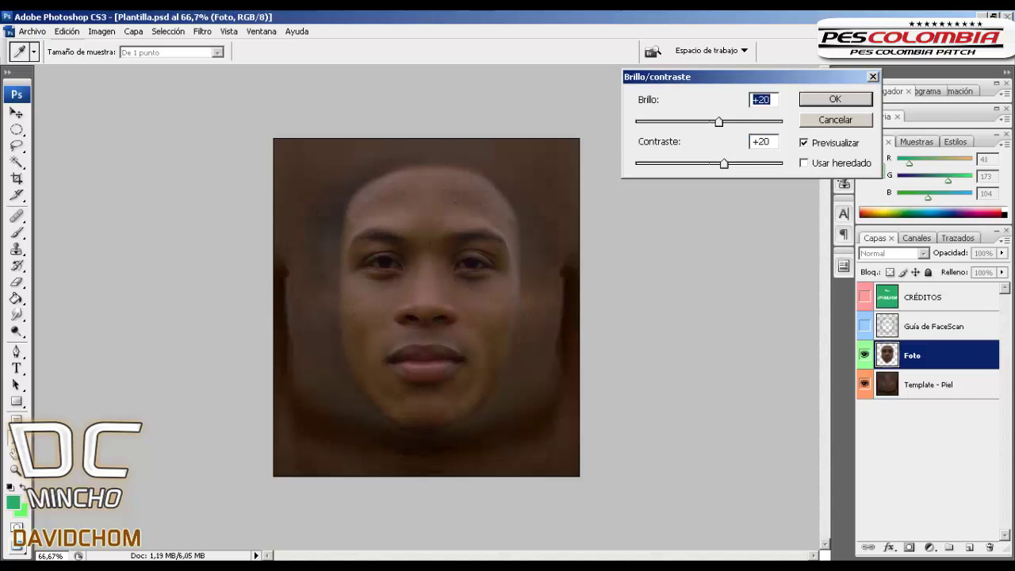
{"action": "key", "text": "shift+Up"}
{"action": "key", "text": "Return"}
{"action": "key", "text": "e"}
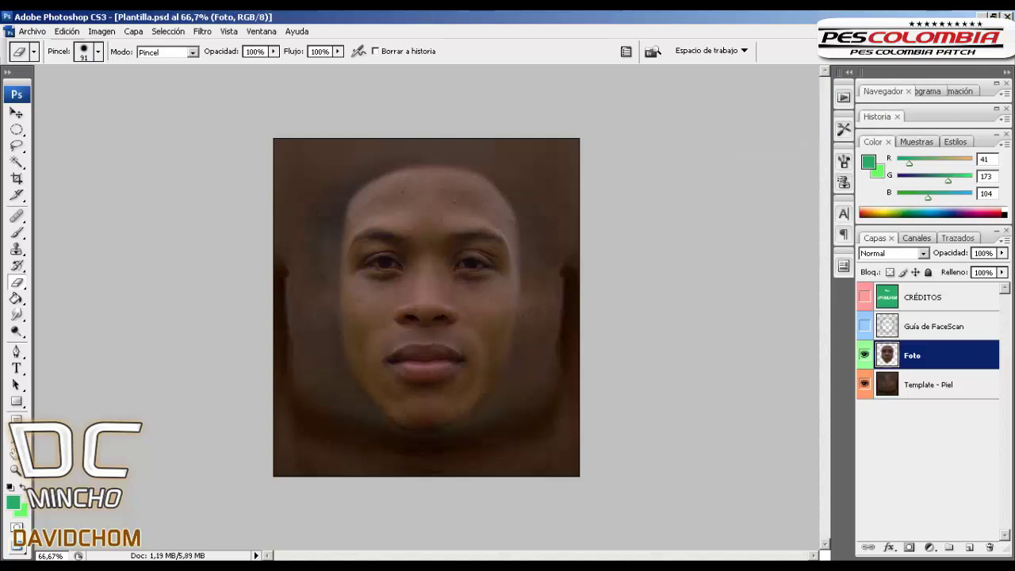
- Start Match Color (Igualar color) on the Template - Piel layer with Plantilla.psd as source and Foto as source layer
{"action": "left_click", "coordinate": [927, 384]}
{"action": "left_click", "coordinate": [864, 355]}
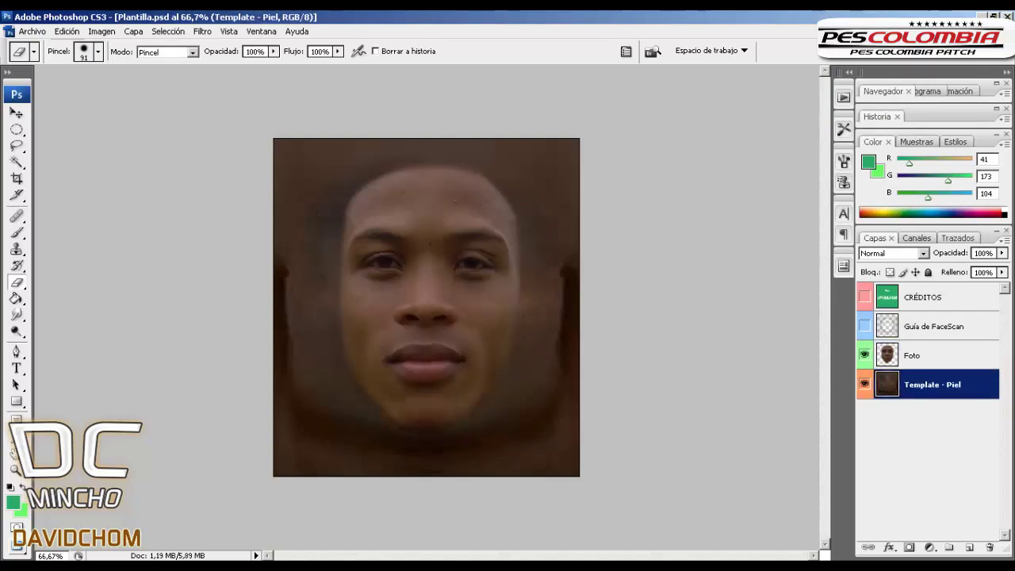
{"action": "left_click", "coordinate": [101, 31]}
{"action": "mouse_move", "coordinate": [111, 66]}
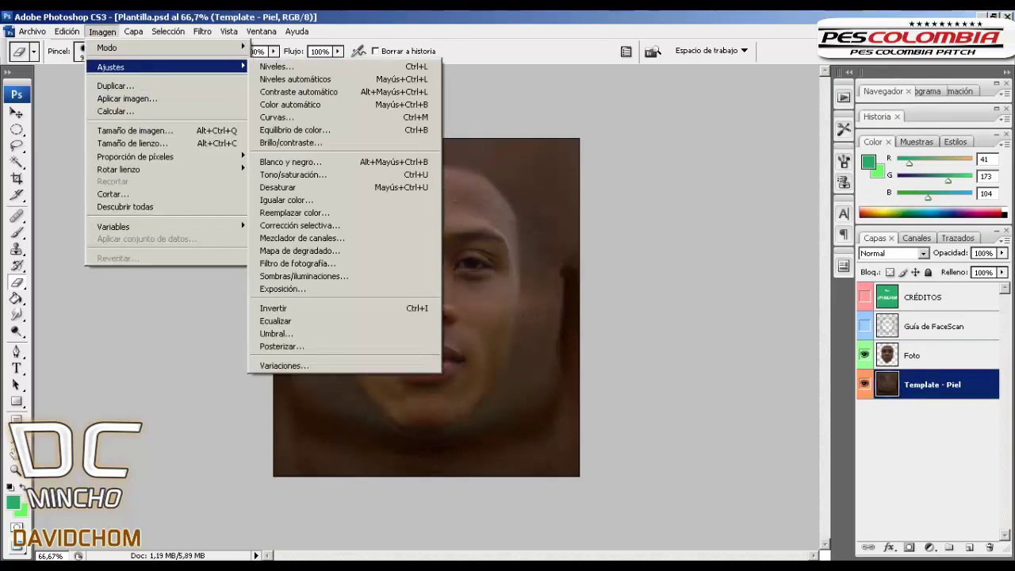
{"action": "left_click", "coordinate": [309, 203]}
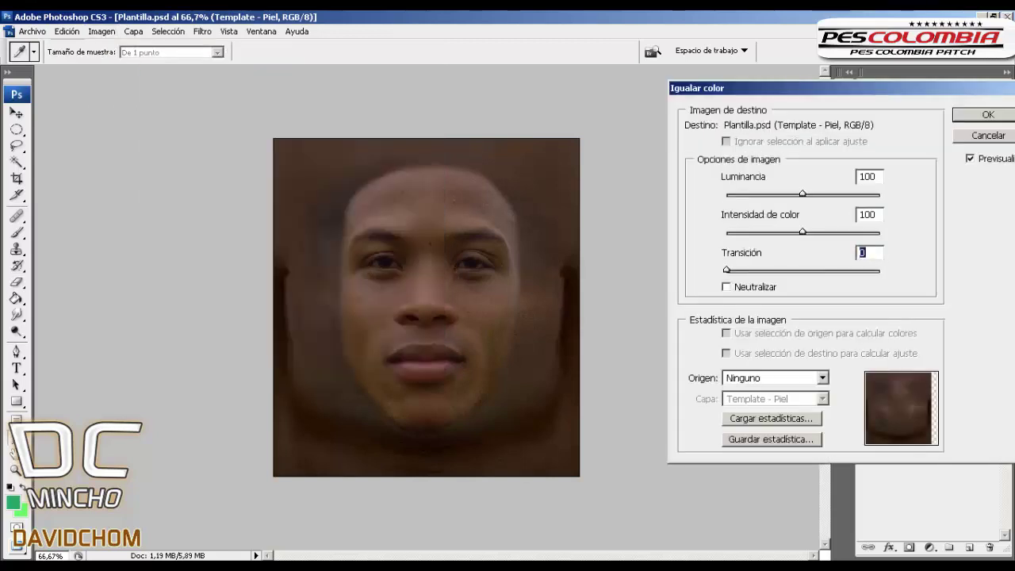
{"action": "left_click", "coordinate": [822, 377]}
{"action": "left_click", "coordinate": [761, 401]}
{"action": "left_click", "coordinate": [822, 399]}
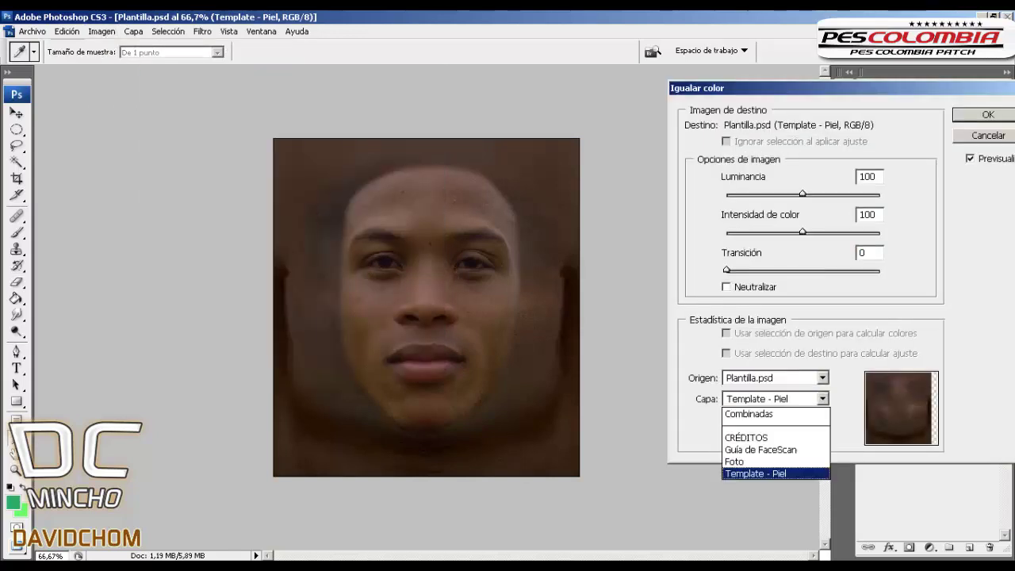
{"action": "left_click", "coordinate": [733, 461]}
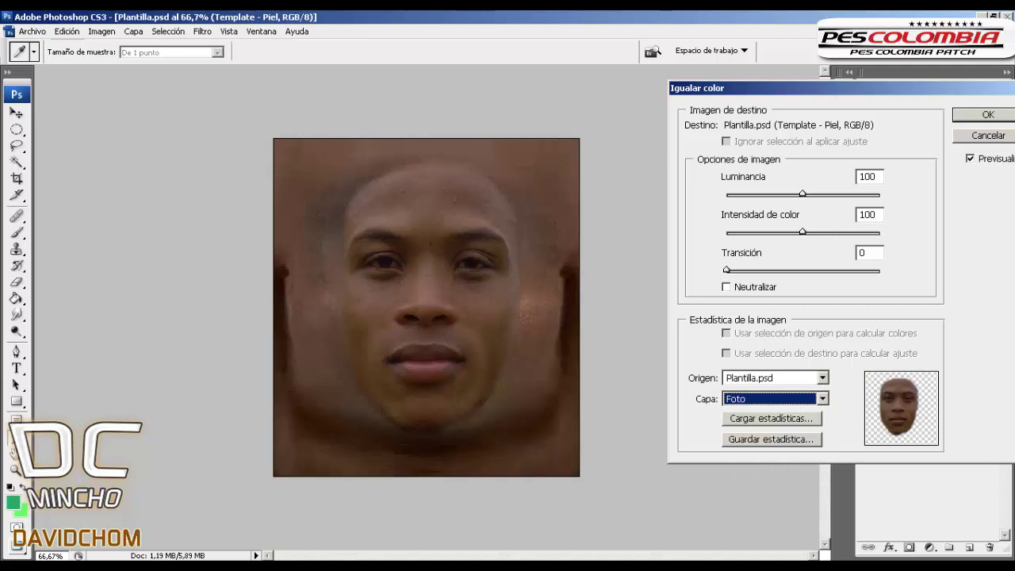
- Set the Match Color fade (Transición) to 35 and apply it to the Template - Piel layer
{"action": "left_click_drag", "start_coordinate": [726, 269], "coordinate": [780, 269]}
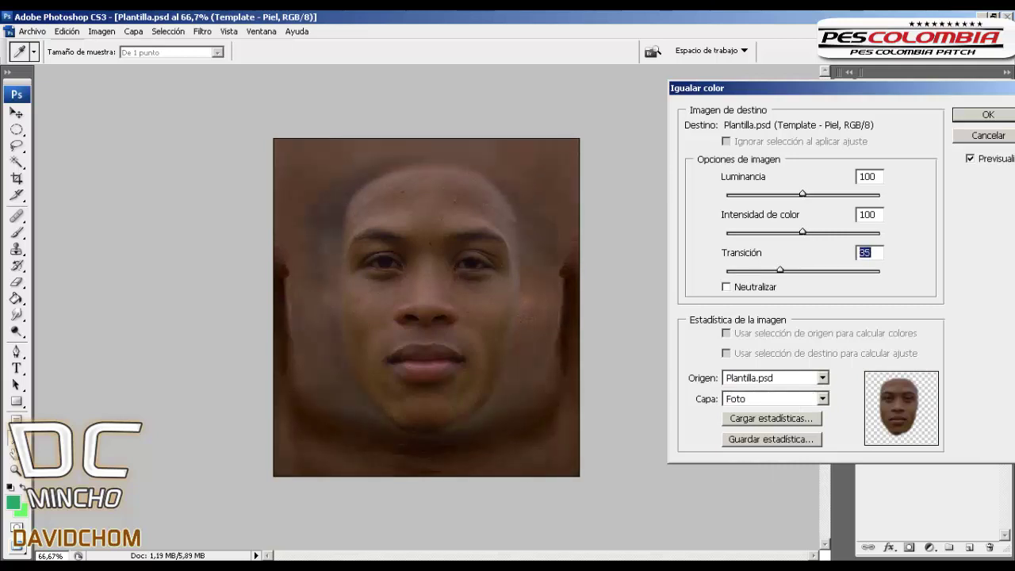
{"action": "key", "text": "Return"}
{"action": "key", "text": "e"}
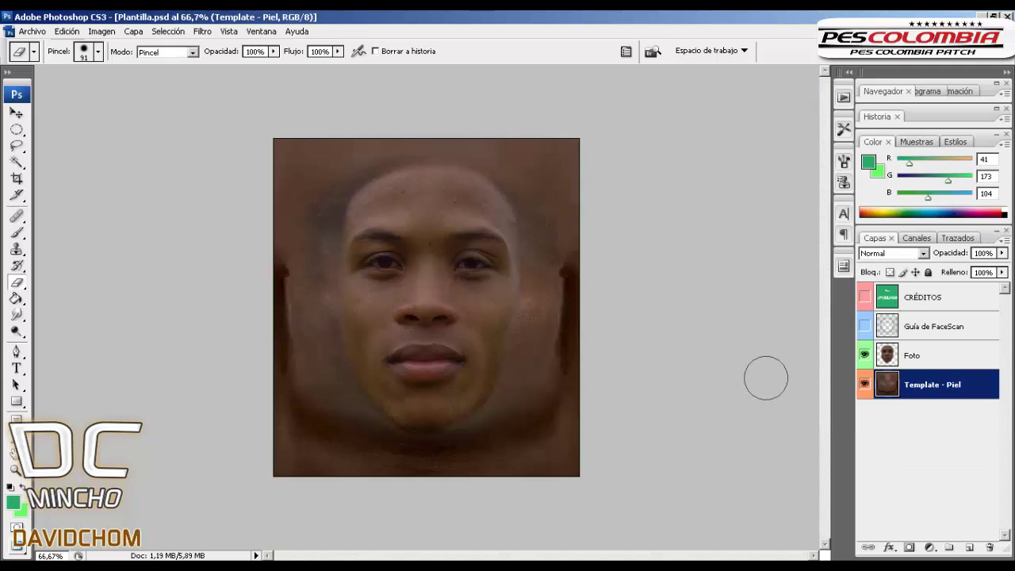
- Duplicate the Foto layer as Foto copia and set the copy's fill (Relleno) to 58%
{"action": "key", "text": "alt+bracketright"}
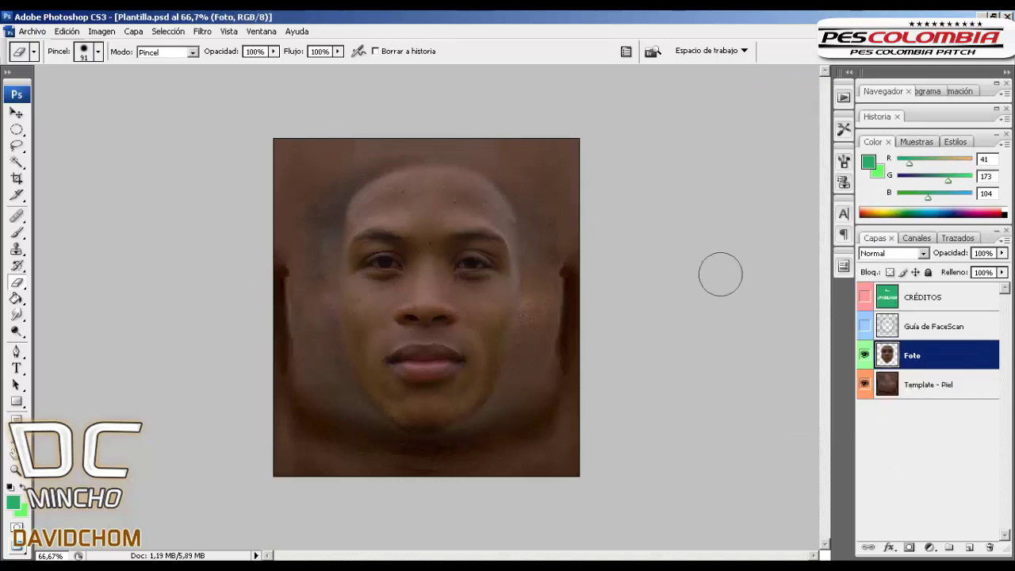
{"action": "right_click", "coordinate": [912, 356]}
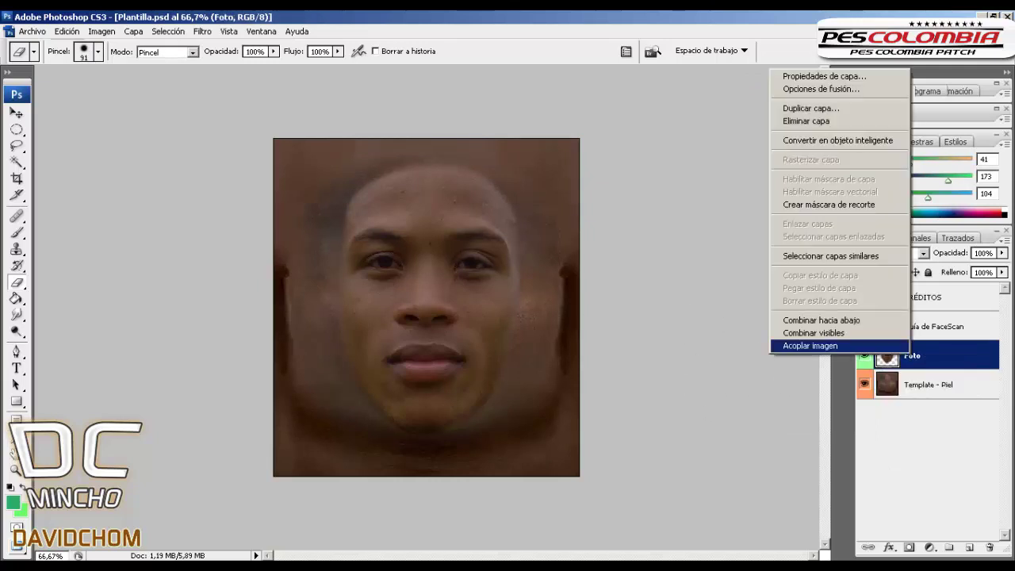
{"action": "left_click", "coordinate": [810, 108]}
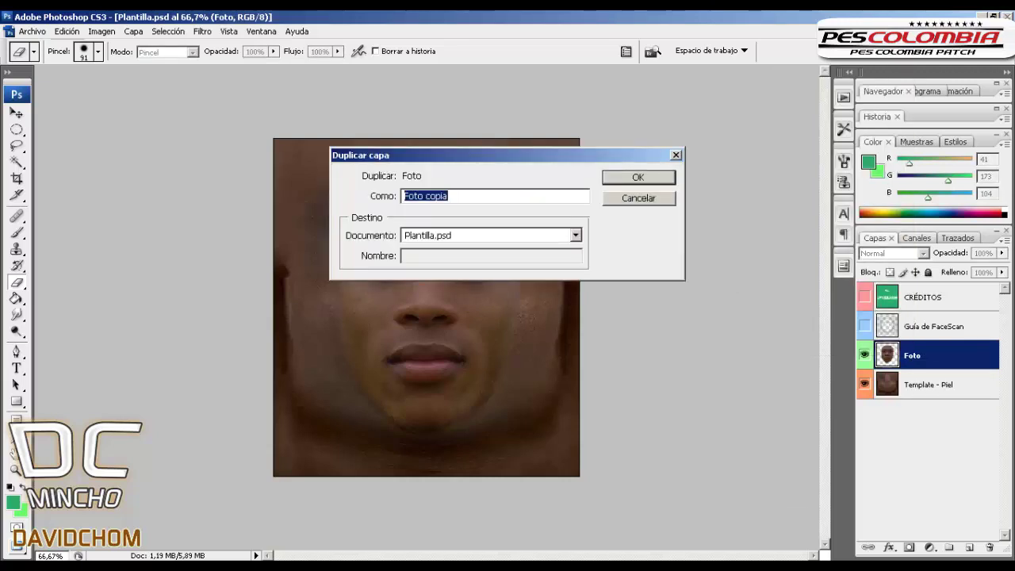
{"action": "left_click", "coordinate": [638, 177]}
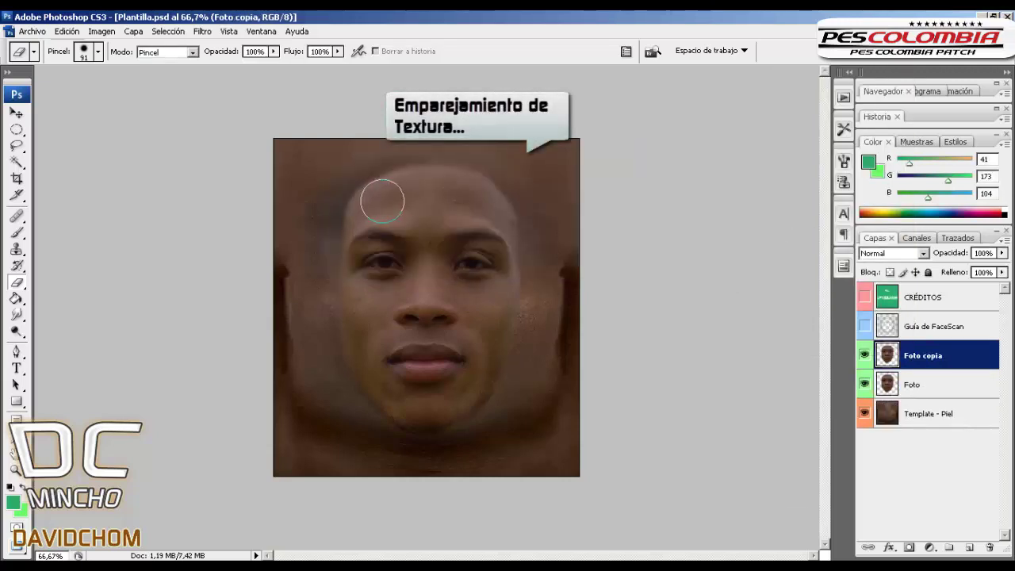
{"action": "left_click", "coordinate": [1002, 272]}
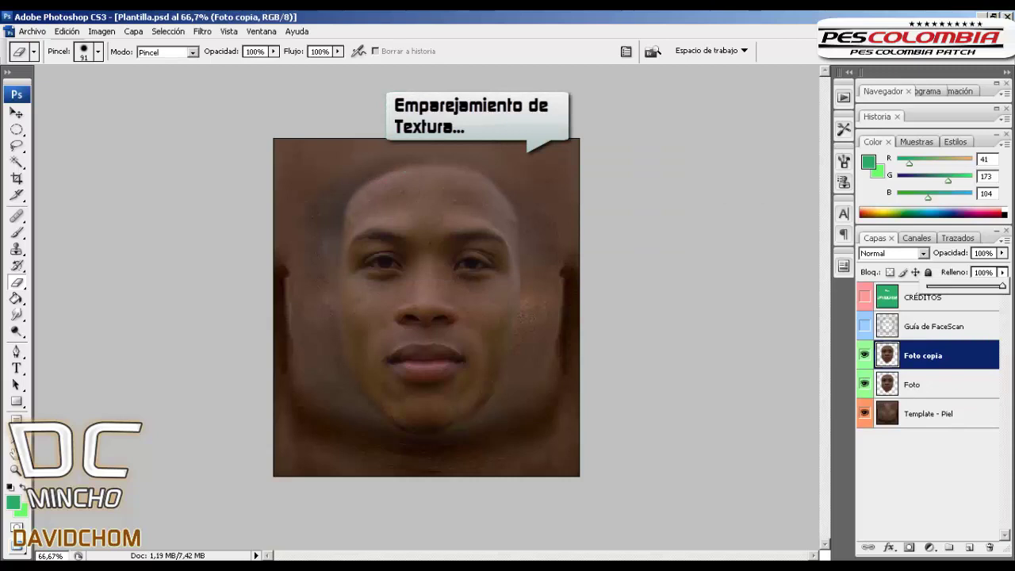
{"action": "left_click_drag", "start_coordinate": [1002, 285], "coordinate": [970, 285]}
- Widen the Foto copia layer on both sides to 146.8% with Free Transform and apply the transformation
{"action": "left_click", "coordinate": [67, 31]}
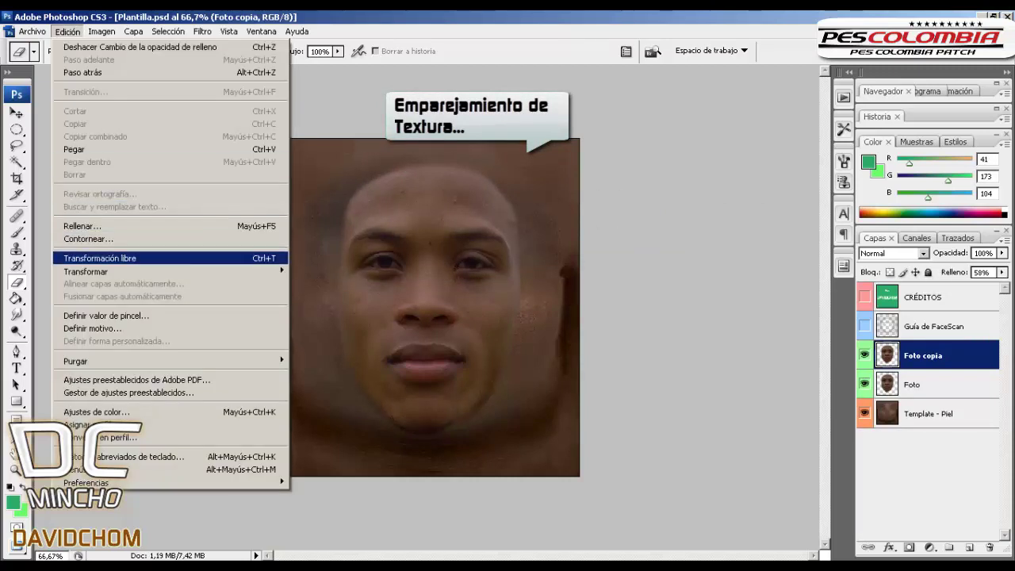
{"action": "left_click", "coordinate": [126, 257]}
{"action": "left_click_drag", "start_coordinate": [306, 277], "coordinate": [248, 277]}
{"action": "left_click_drag", "start_coordinate": [547, 278], "coordinate": [602, 277]}
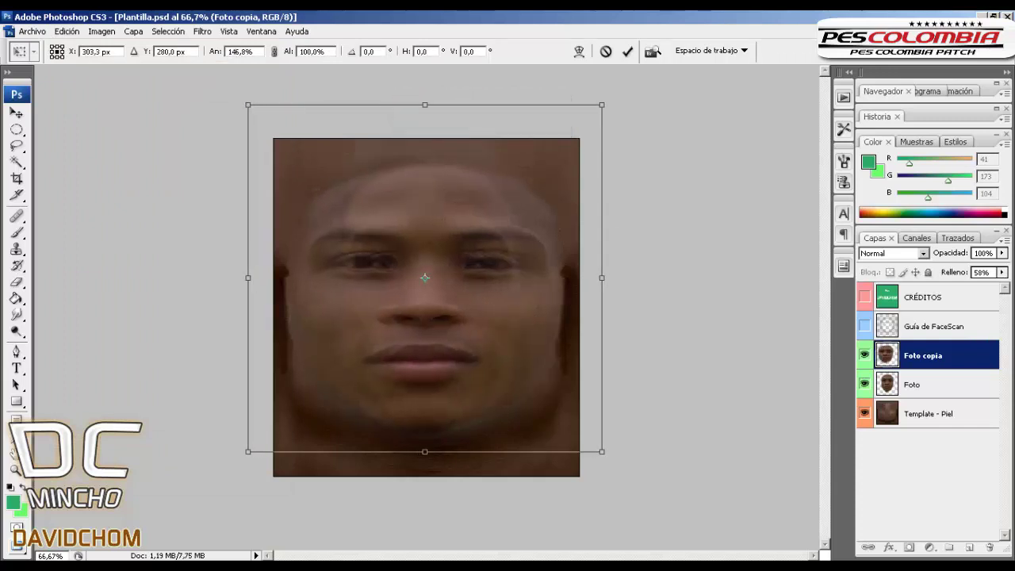
{"action": "key", "text": "v"}
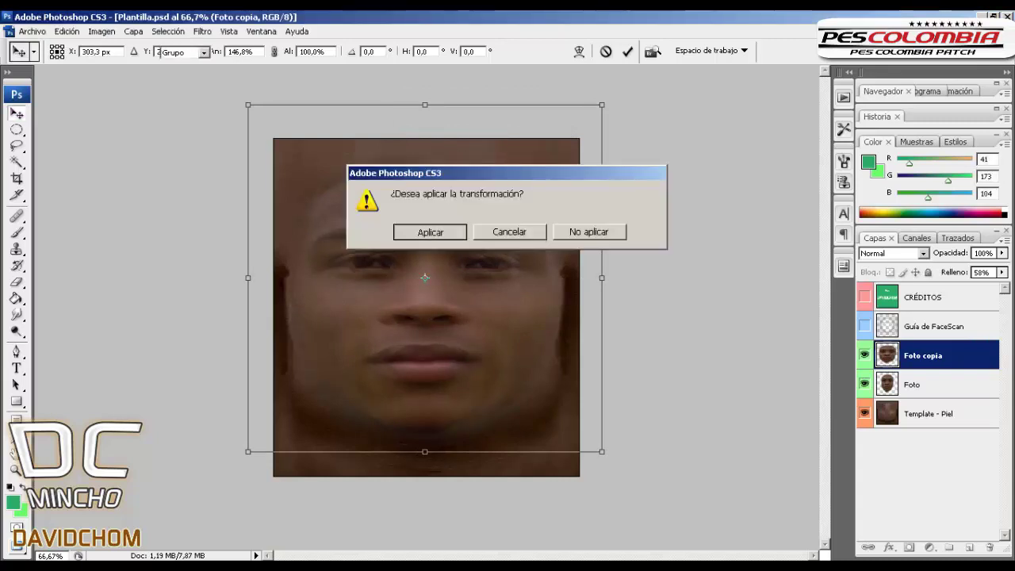
{"action": "key", "text": "Return"}
- Erase the stretched eyes, nose, mouth and chin from the Foto copia layer with the 91 px Eraser
{"action": "left_click", "coordinate": [16, 281]}
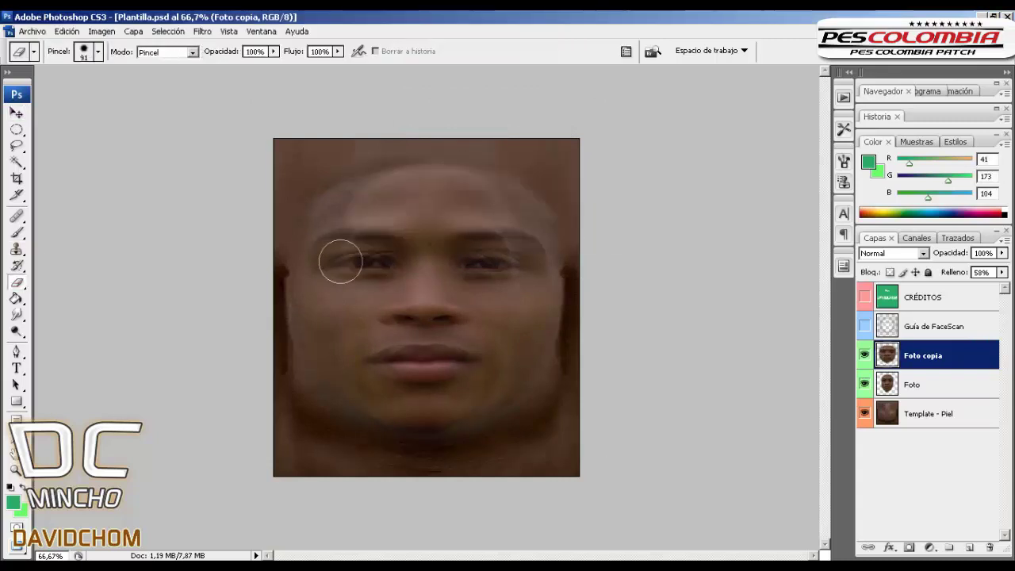
{"action": "mouse_move", "coordinate": [357, 262]}
{"action": "left_mouse_down"}
{"action": "mouse_move", "coordinate": [383, 252]}
{"action": "mouse_move", "coordinate": [319, 241]}
{"action": "mouse_move", "coordinate": [313, 257]}
{"action": "mouse_move", "coordinate": [555, 255]}
{"action": "mouse_move", "coordinate": [558, 264]}
{"action": "mouse_move", "coordinate": [494, 266]}
{"action": "mouse_move", "coordinate": [470, 262]}
{"action": "mouse_move", "coordinate": [500, 253]}
{"action": "mouse_move", "coordinate": [448, 248]}
{"action": "mouse_move", "coordinate": [492, 260]}
{"action": "mouse_move", "coordinate": [497, 244]}
{"action": "mouse_move", "coordinate": [445, 244]}
{"action": "mouse_move", "coordinate": [451, 306]}
{"action": "mouse_move", "coordinate": [380, 311]}
{"action": "mouse_move", "coordinate": [444, 326]}
{"action": "mouse_move", "coordinate": [455, 357]}
{"action": "left_mouse_up"}
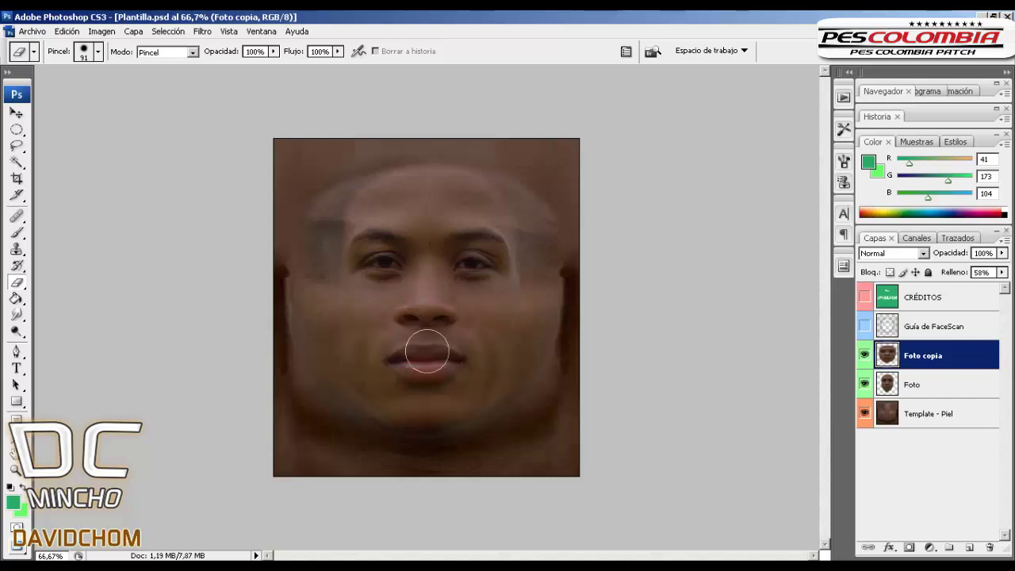
{"action": "mouse_move", "coordinate": [479, 268]}
{"action": "left_mouse_down"}
{"action": "mouse_move", "coordinate": [481, 256]}
{"action": "mouse_move", "coordinate": [458, 253]}
{"action": "left_mouse_up"}
{"action": "left_click_drag", "start_coordinate": [396, 255], "coordinate": [373, 266]}
{"action": "key", "text": "ctrl+z"}
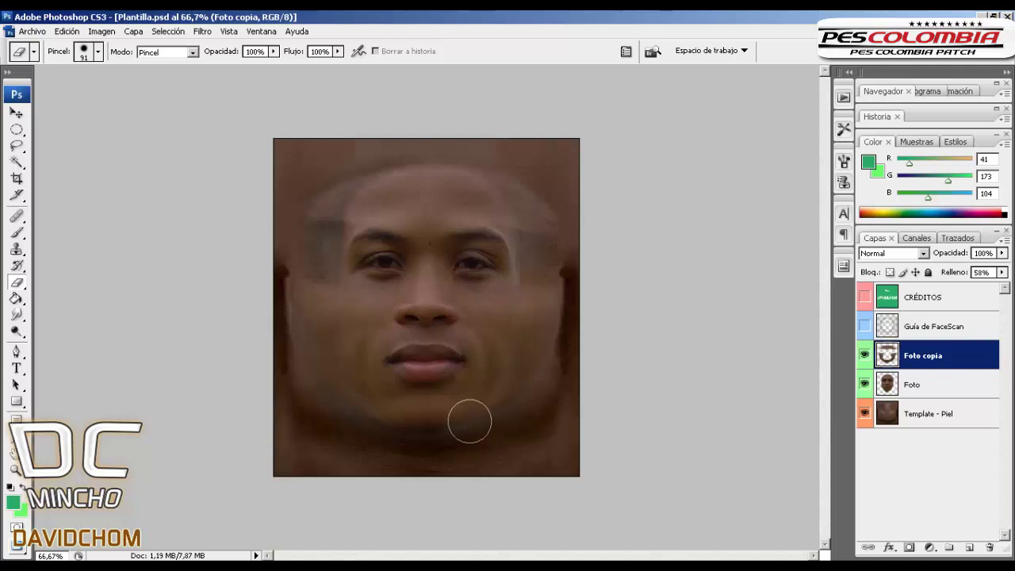
{"action": "mouse_move", "coordinate": [402, 418]}
{"action": "left_mouse_down"}
{"action": "mouse_move", "coordinate": [386, 414]}
{"action": "mouse_move", "coordinate": [444, 422]}
{"action": "mouse_move", "coordinate": [463, 399]}
{"action": "left_mouse_up"}
- Raise the Foto copia layer's fill to 74% and erase spots on both cheeks beside the mouth and nose
{"action": "left_click", "coordinate": [1001, 272]}
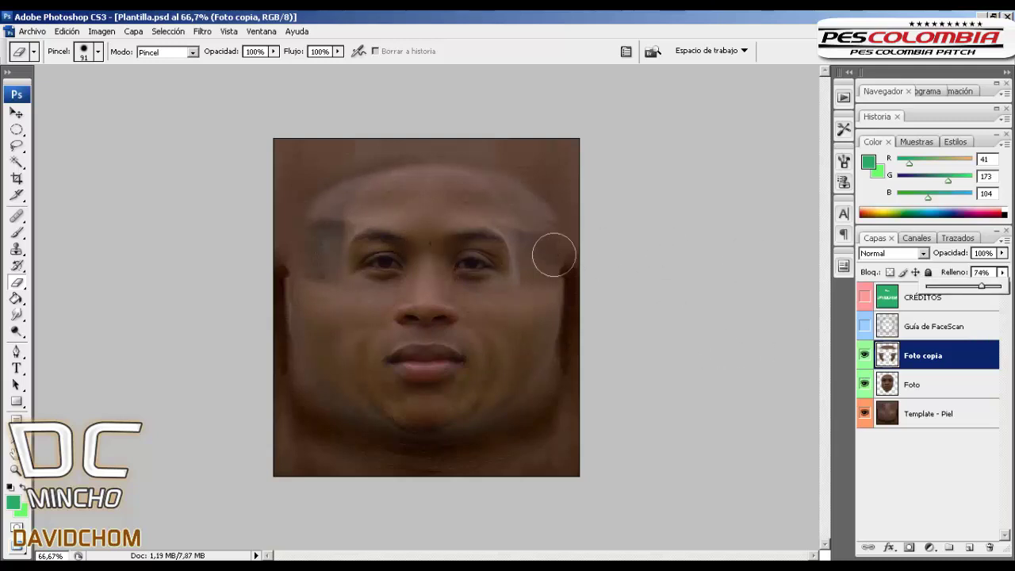
{"action": "left_click", "coordinate": [478, 342]}
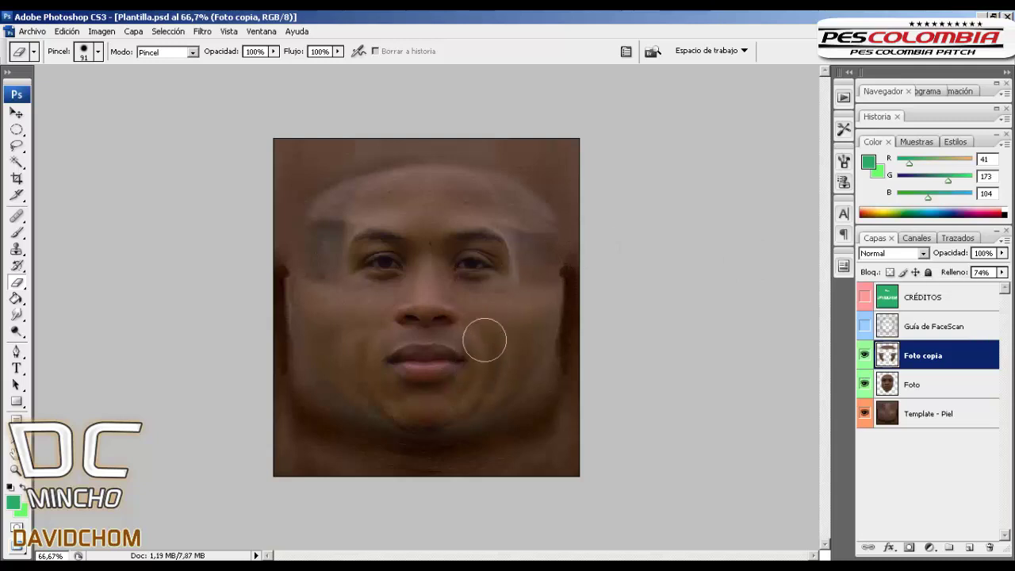
{"action": "left_click", "coordinate": [369, 330]}
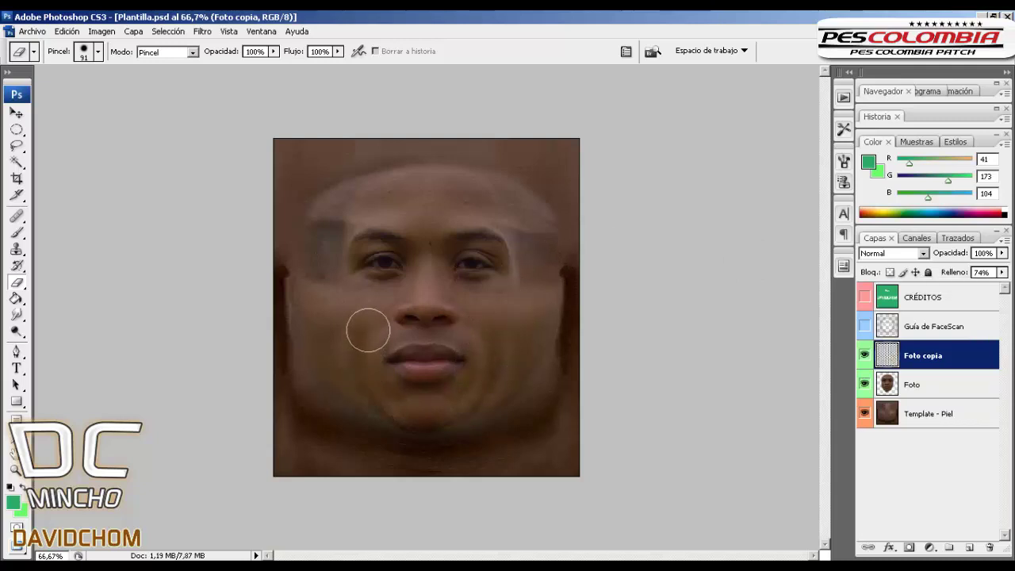
- Merge the Foto copia layer down into the Foto layer
{"action": "right_click", "coordinate": [935, 361]}
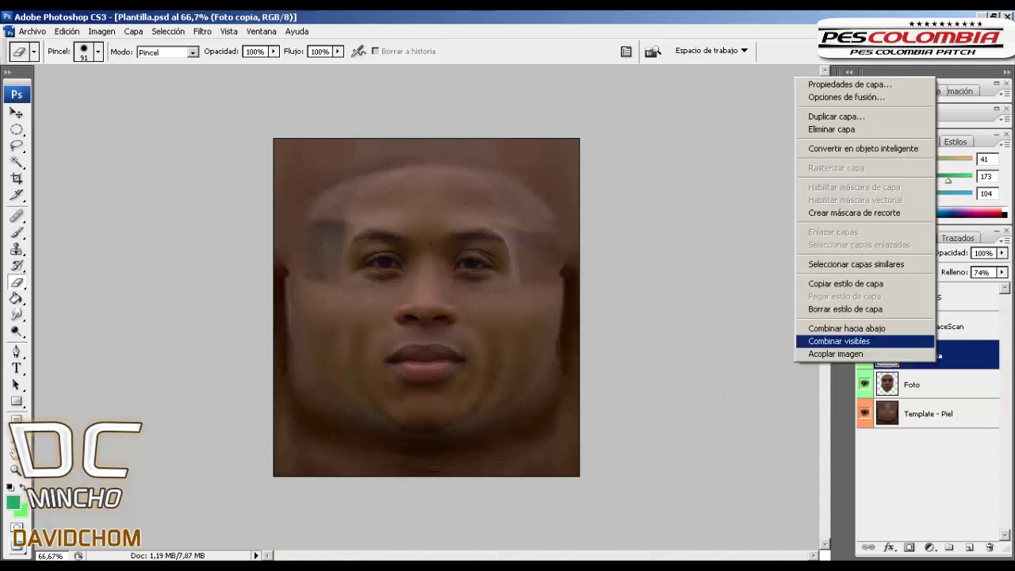
{"action": "left_click", "coordinate": [846, 328]}
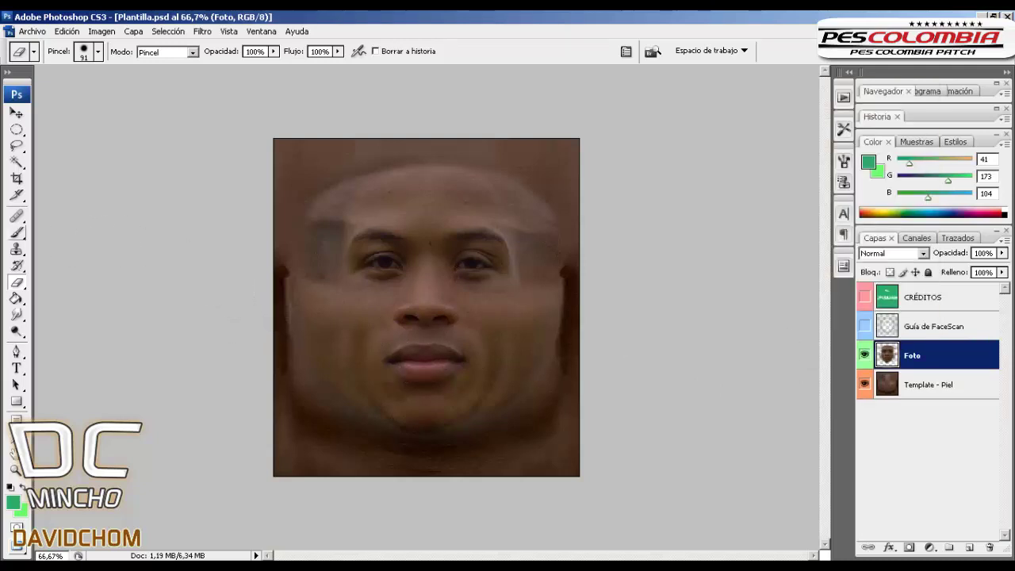
- Retouch the temple and cheek of the Foto layer using the Healing Brush at 79 px and 78% hardness, sampling cheek skin
{"action": "left_click", "coordinate": [17, 214]}
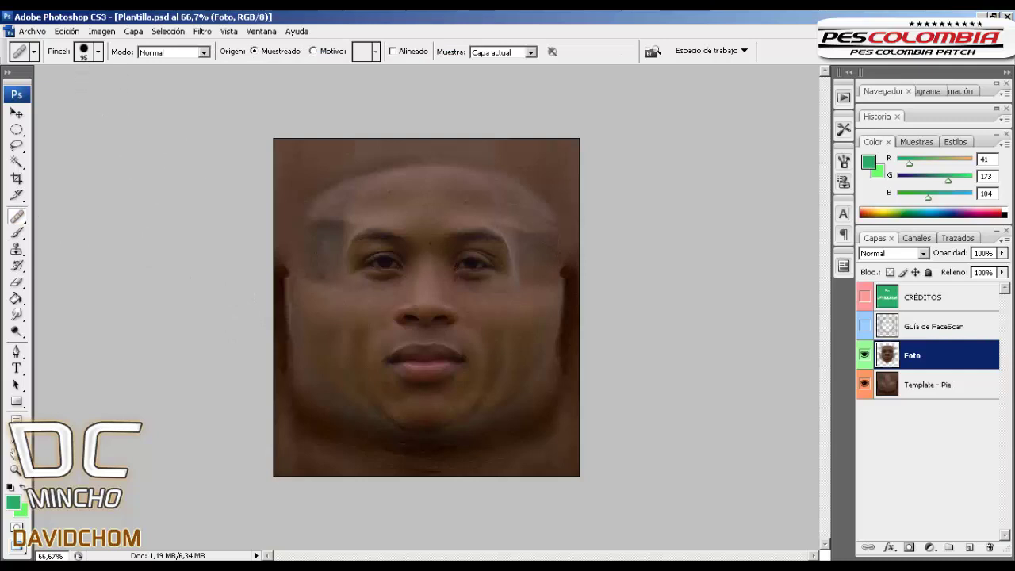
{"action": "left_click", "coordinate": [98, 52]}
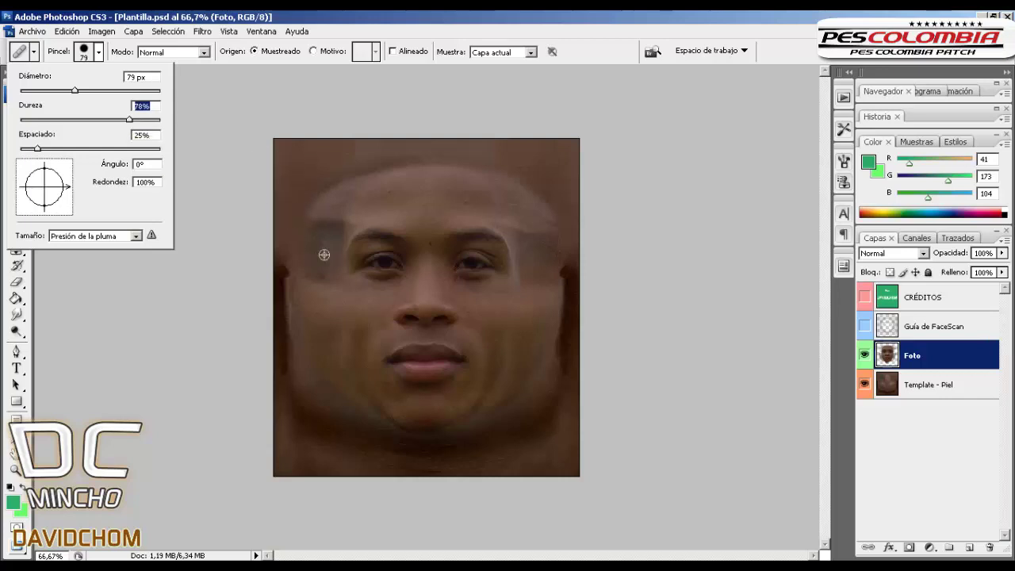
{"action": "left_click", "coordinate": [327, 339], "text": "alt"}
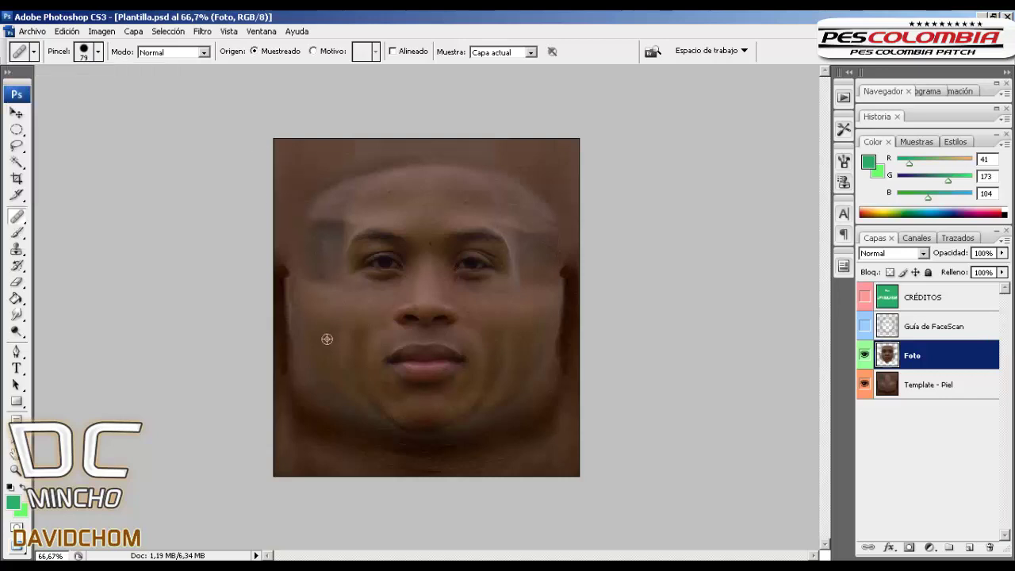
{"action": "left_click", "coordinate": [321, 267]}
{"action": "left_click_drag", "start_coordinate": [519, 338], "coordinate": [502, 351]}
{"action": "left_click", "coordinate": [496, 384]}
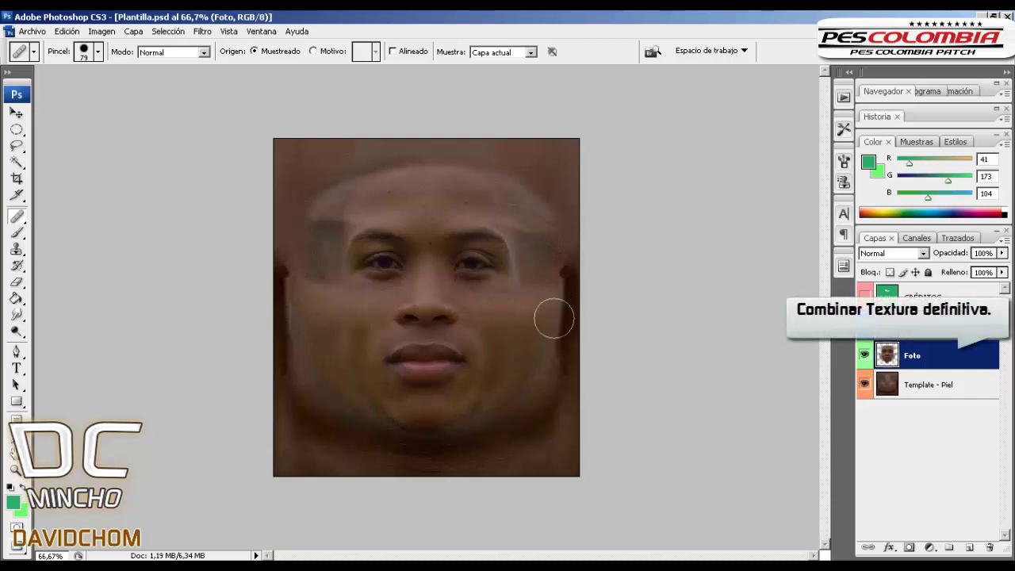
- Merge the Foto layer down into the Template - Piel layer
{"action": "right_click", "coordinate": [926, 355]}
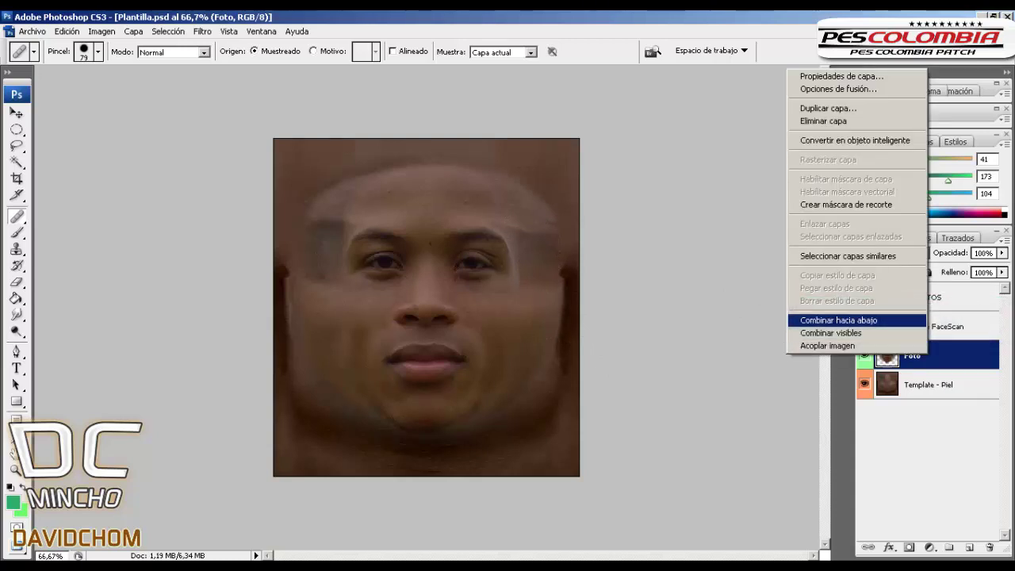
{"action": "left_click", "coordinate": [840, 320]}
{"action": "left_click", "coordinate": [331, 300]}
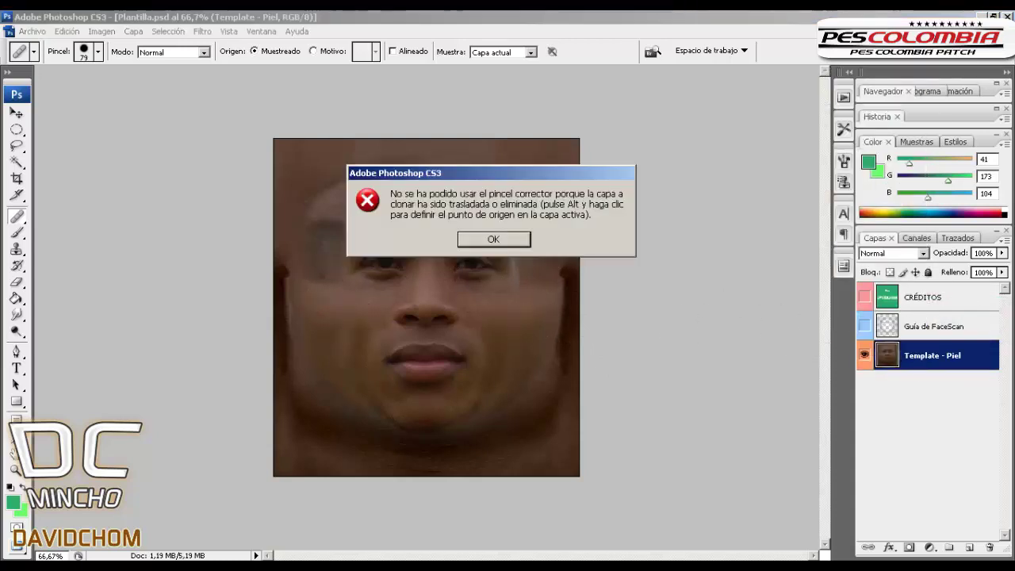
{"action": "left_click", "coordinate": [493, 239]}
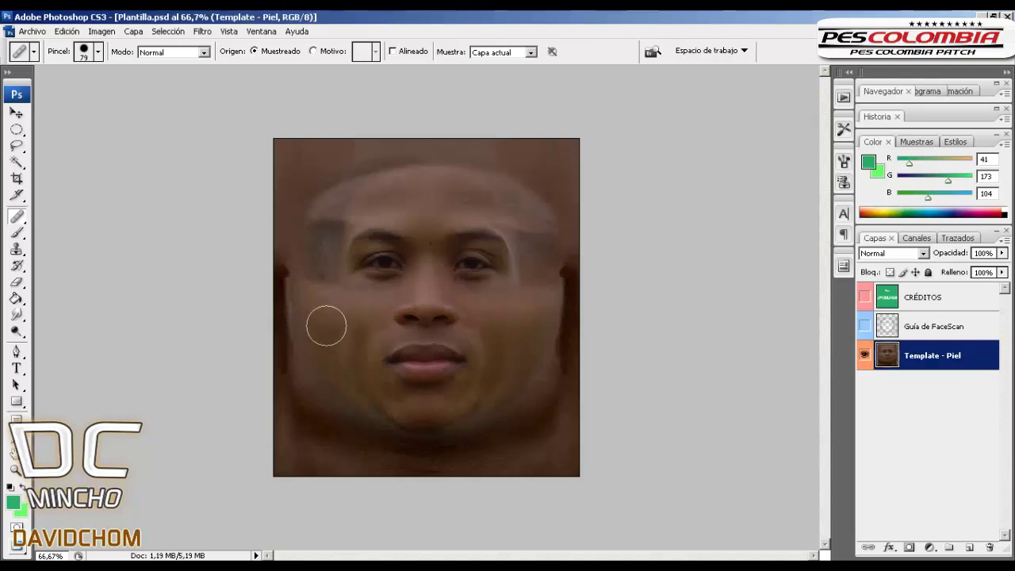
- Blend the dark patch on the image-left temple of the Template - Piel layer with the Healing Brush, sampling cheek skin
{"action": "left_click", "coordinate": [322, 271]}
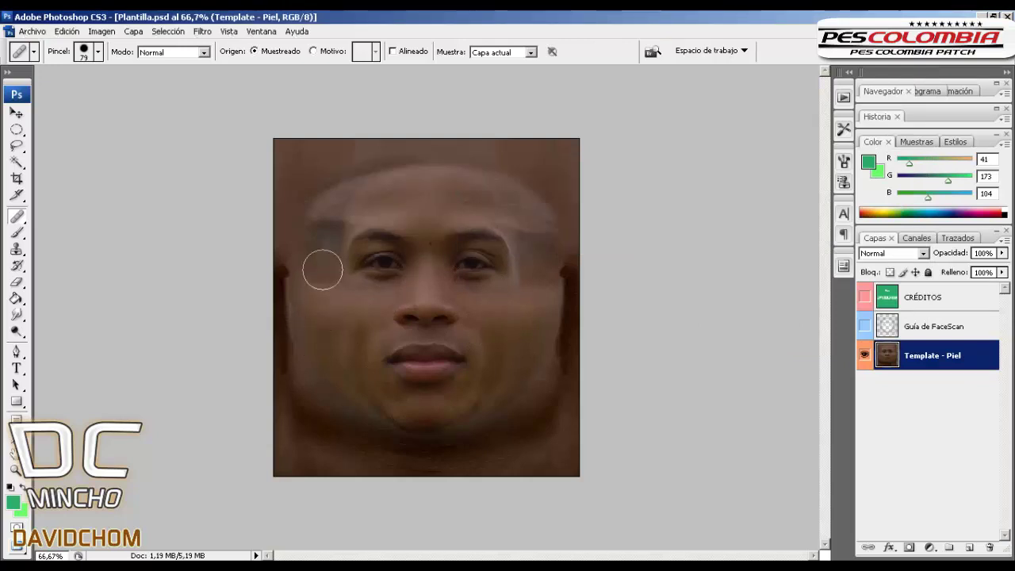
{"action": "left_click", "coordinate": [326, 277]}
{"action": "left_click_drag", "start_coordinate": [334, 221], "coordinate": [342, 219]}
{"action": "left_click", "coordinate": [340, 218]}
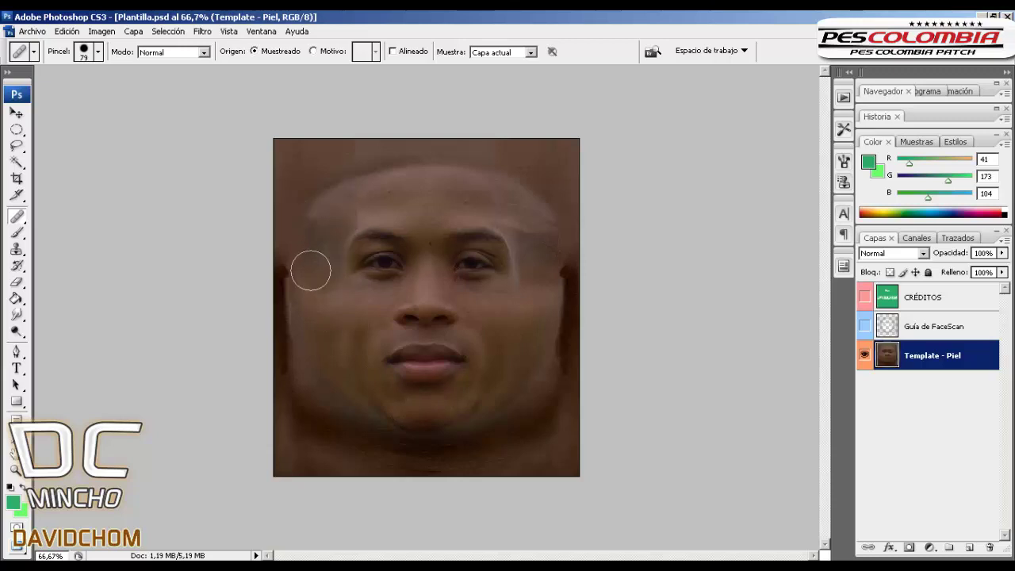
{"action": "left_click", "coordinate": [324, 241]}
{"action": "left_click", "coordinate": [324, 252]}
{"action": "left_click", "coordinate": [324, 286]}
{"action": "left_click", "coordinate": [339, 334], "text": "alt"}
{"action": "left_click_drag", "start_coordinate": [331, 290], "coordinate": [327, 285]}
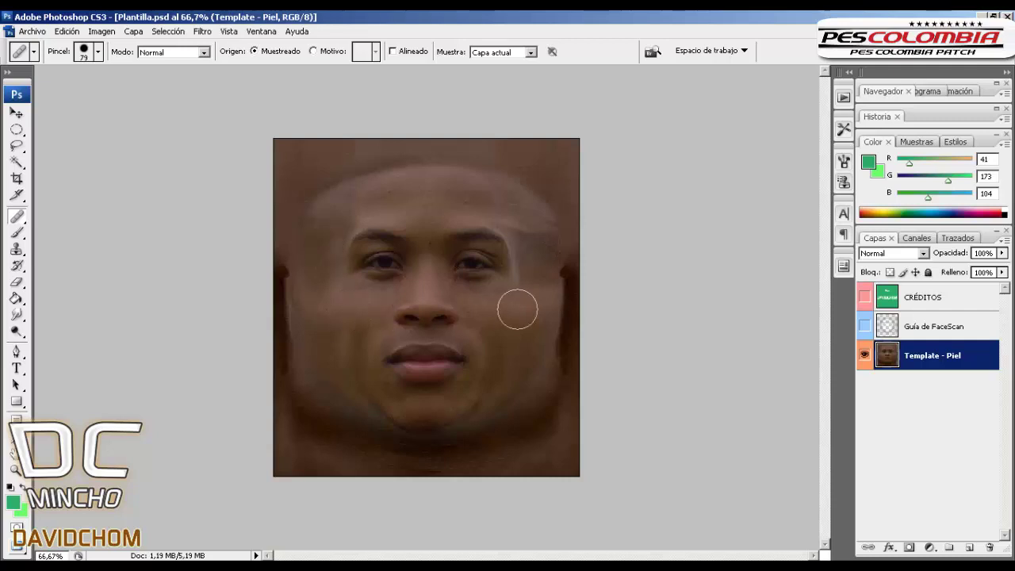
- Blend the hard photo edge on the image-right temple beside the eye with the 79 px Healing Brush
{"action": "left_click", "coordinate": [532, 280]}
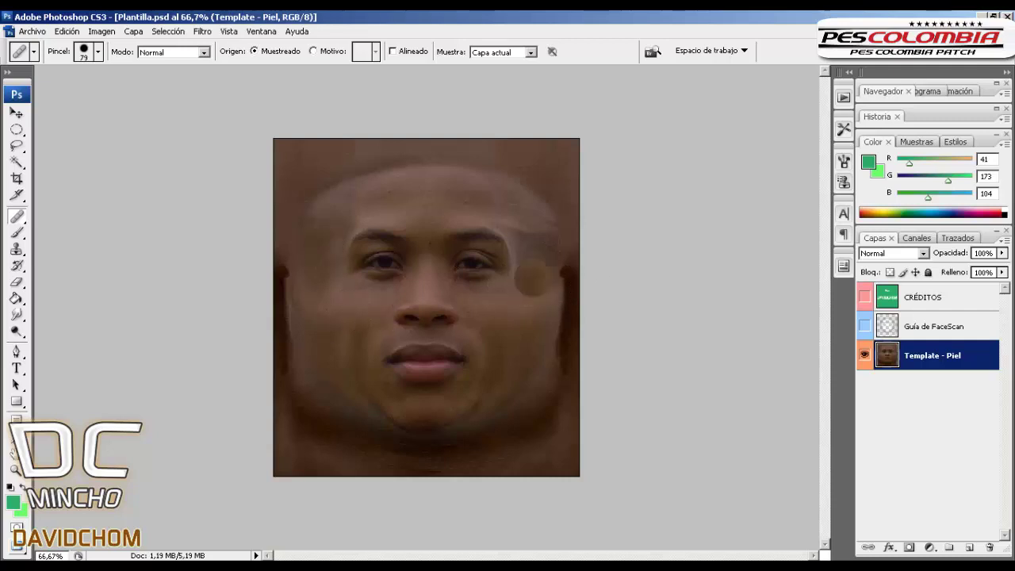
{"action": "left_click", "coordinate": [533, 259]}
{"action": "left_click", "coordinate": [526, 229]}
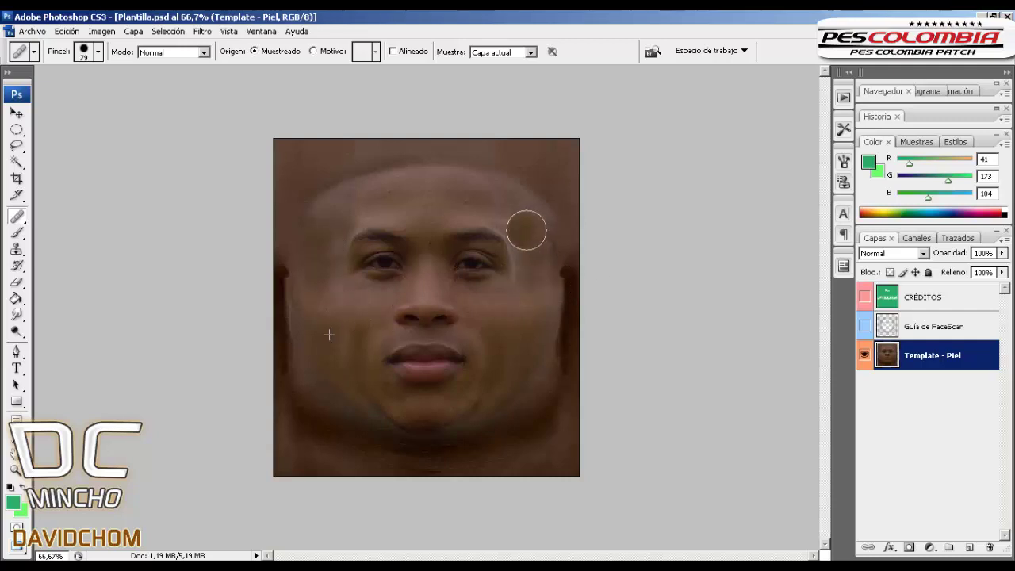
{"action": "left_click", "coordinate": [516, 224]}
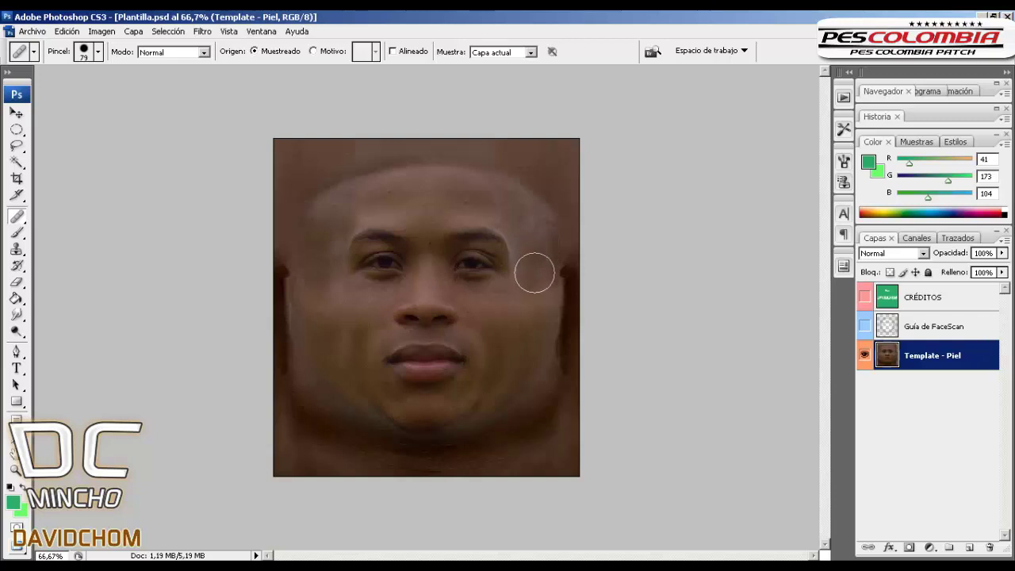
{"action": "left_click", "coordinate": [534, 273]}
{"action": "left_click", "coordinate": [538, 281]}
{"action": "left_click", "coordinate": [542, 250]}
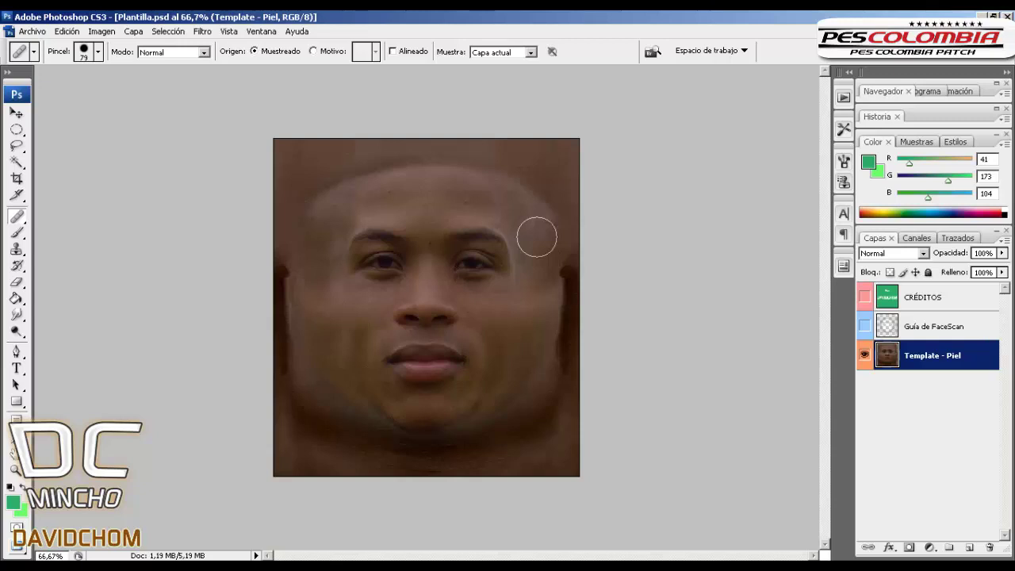
{"action": "left_click", "coordinate": [534, 280]}
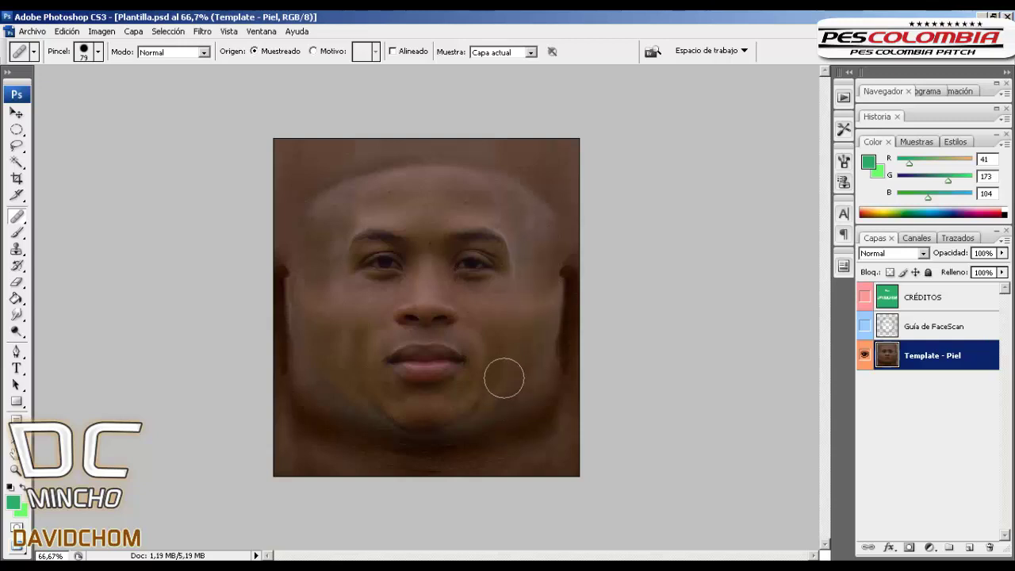
- Even out the patchy skin on both lower cheeks and along the jaw, and retouch the image-left temple with the Healing Brush
{"action": "left_click", "coordinate": [511, 353]}
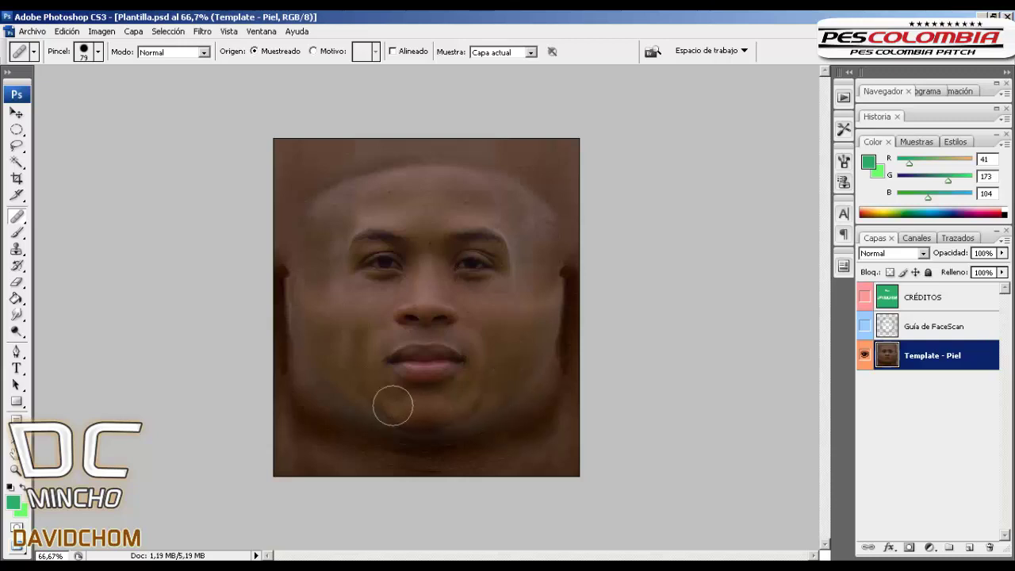
{"action": "key", "text": "super"}
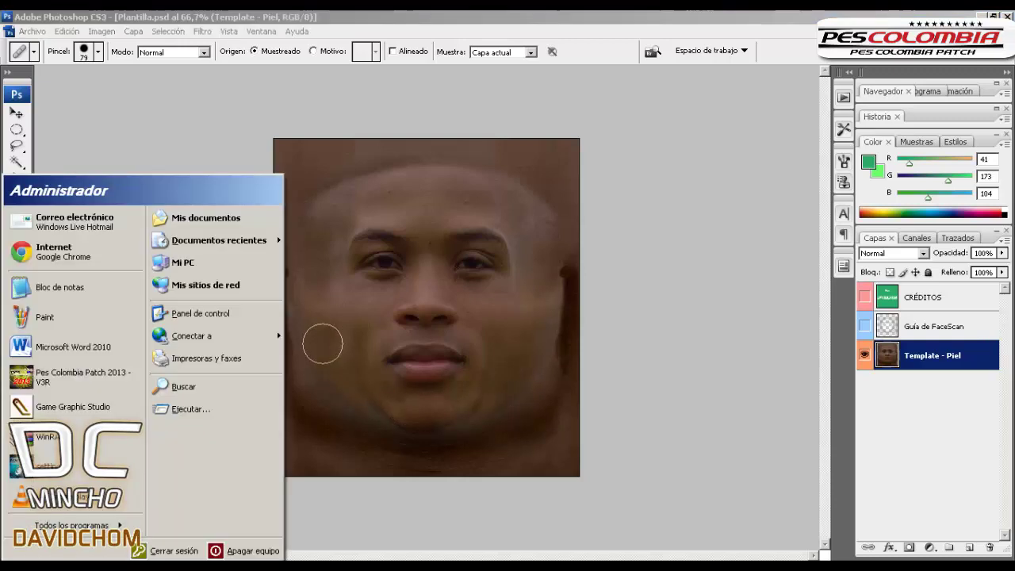
{"action": "key", "text": "Escape"}
{"action": "left_click", "coordinate": [328, 342]}
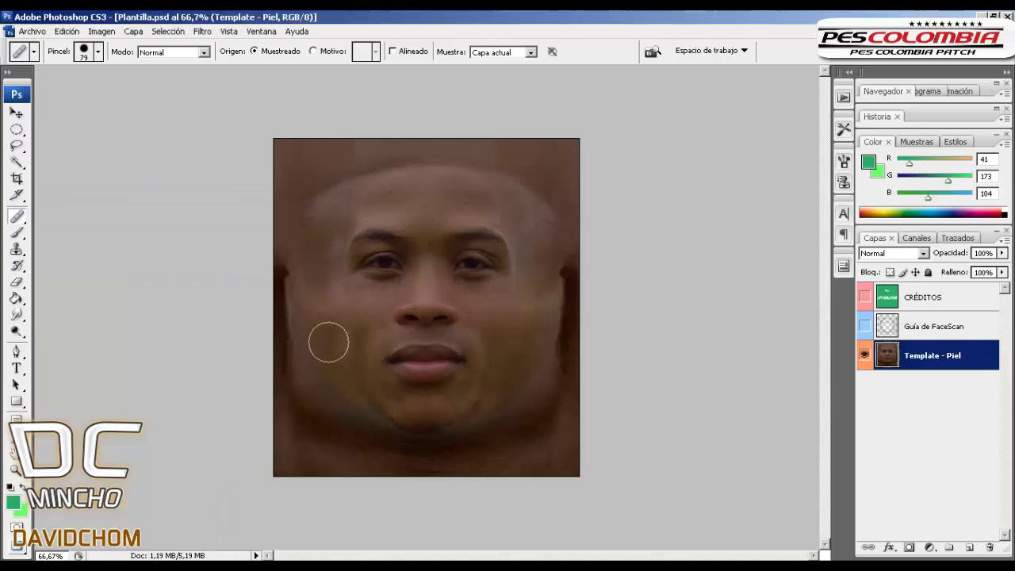
{"action": "left_click", "coordinate": [364, 400]}
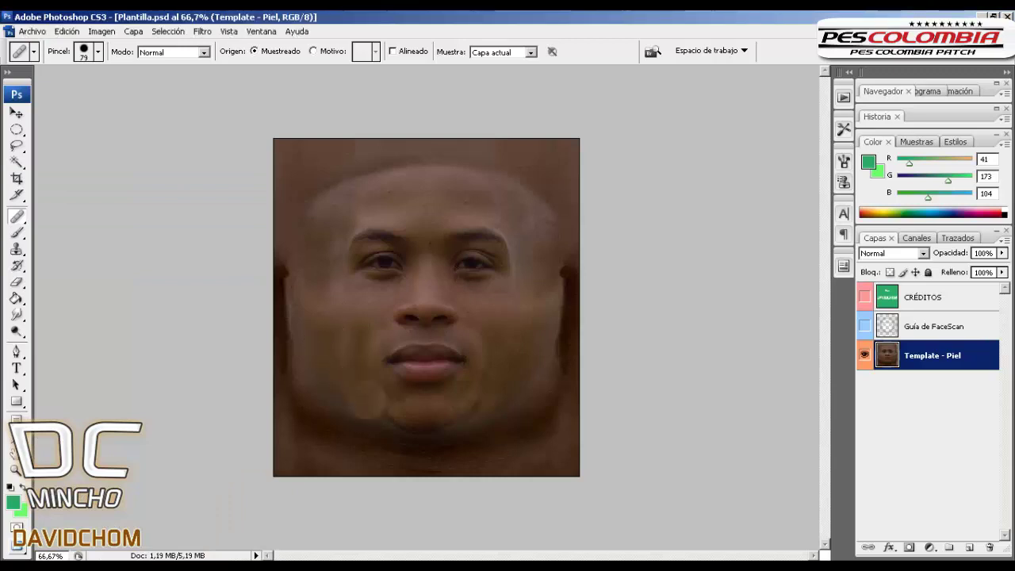
{"action": "left_click", "coordinate": [338, 391]}
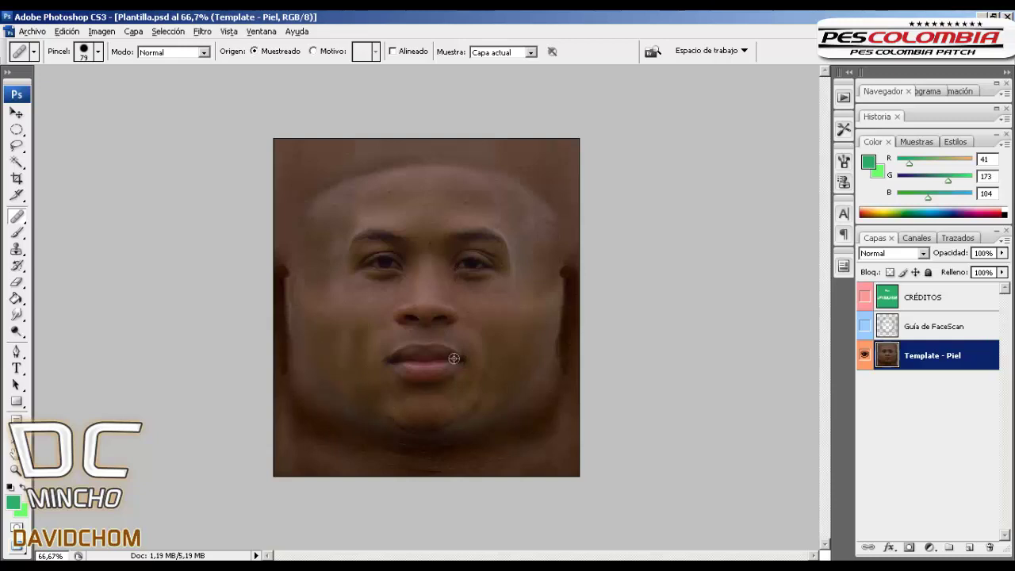
{"action": "left_click", "coordinate": [357, 403]}
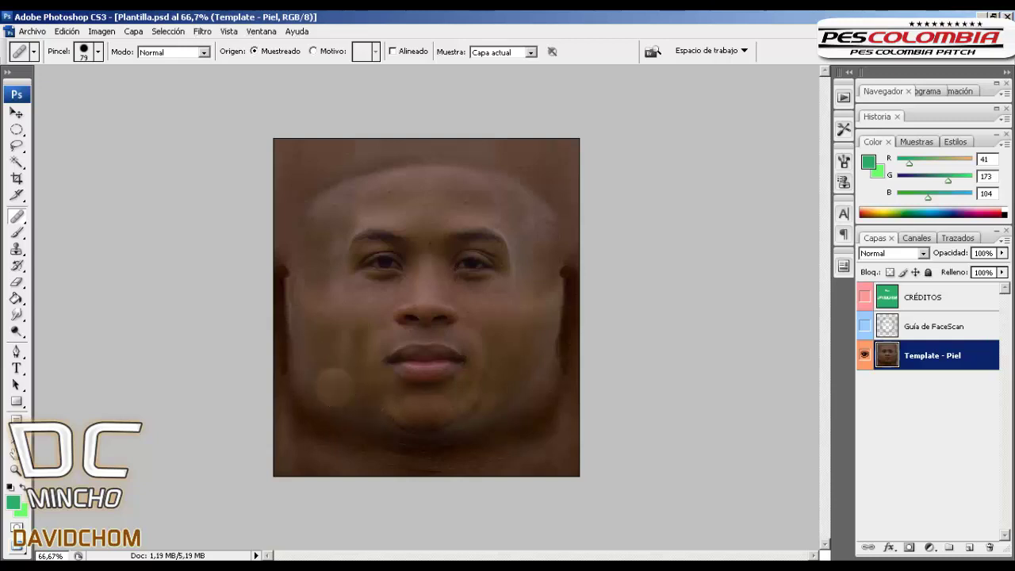
{"action": "left_click", "coordinate": [317, 353]}
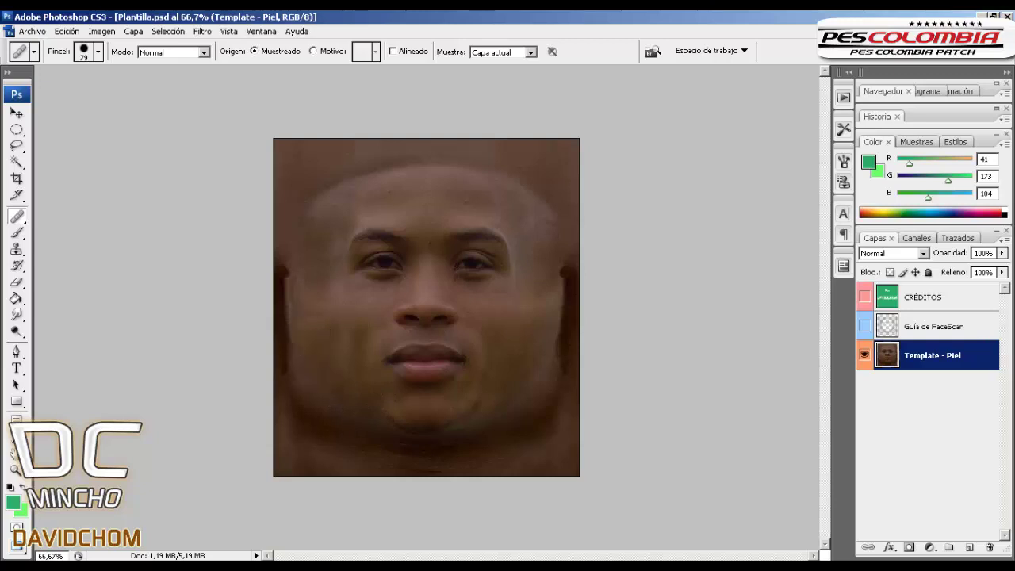
{"action": "left_click", "coordinate": [329, 362]}
{"action": "left_click", "coordinate": [343, 386]}
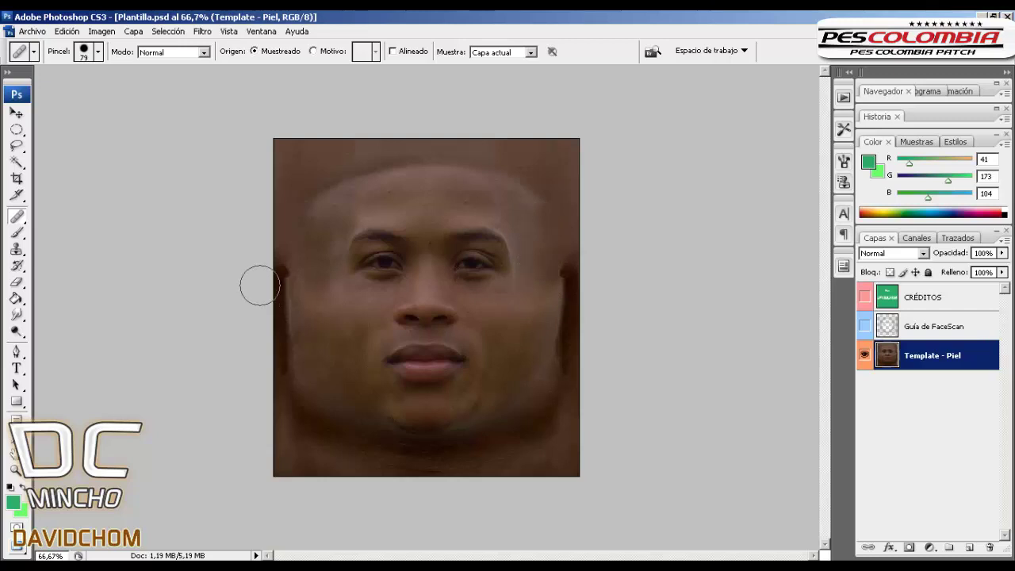
{"action": "left_click", "coordinate": [323, 248]}
{"action": "left_click", "coordinate": [324, 275]}
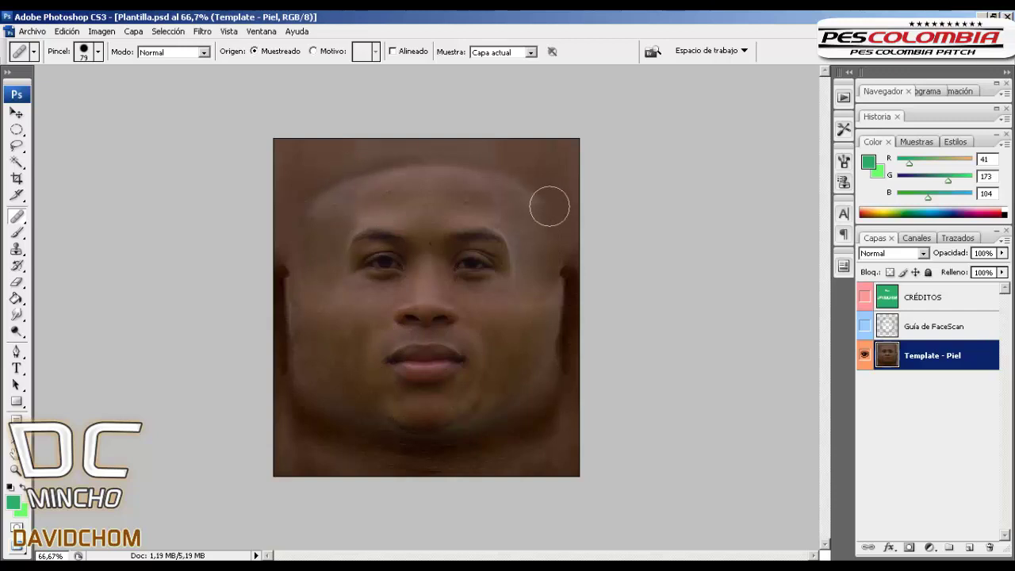
- Try to heal the photo's forehead edge with one long stroke across it and touch-ups at its image-left end
{"action": "mouse_move", "coordinate": [549, 206]}
{"action": "left_mouse_down"}
{"action": "mouse_move", "coordinate": [535, 181]}
{"action": "mouse_move", "coordinate": [439, 157]}
{"action": "mouse_move", "coordinate": [371, 161]}
{"action": "mouse_move", "coordinate": [324, 180]}
{"action": "mouse_move", "coordinate": [307, 205]}
{"action": "left_mouse_up"}
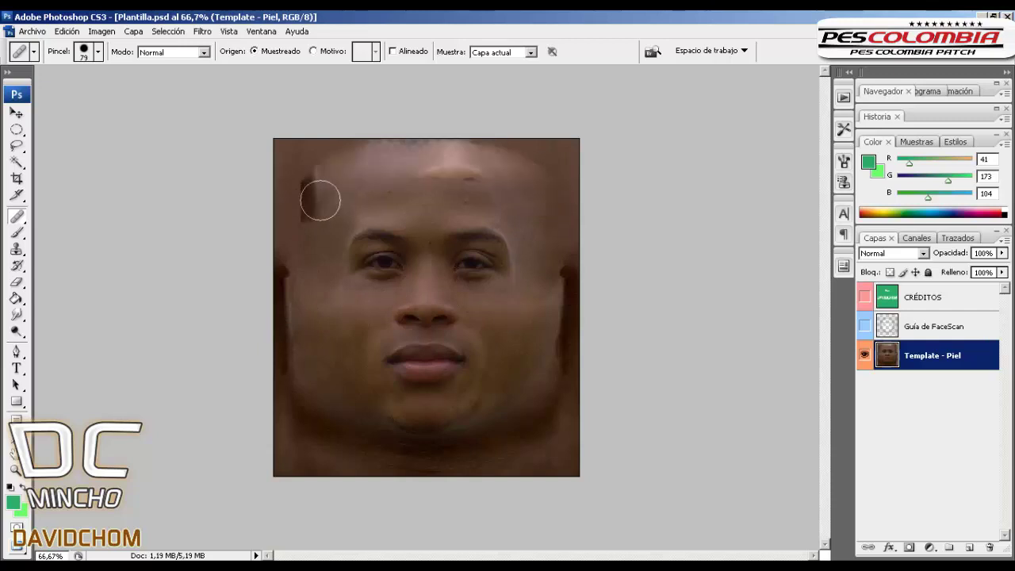
{"action": "left_click_drag", "start_coordinate": [311, 195], "coordinate": [314, 202]}
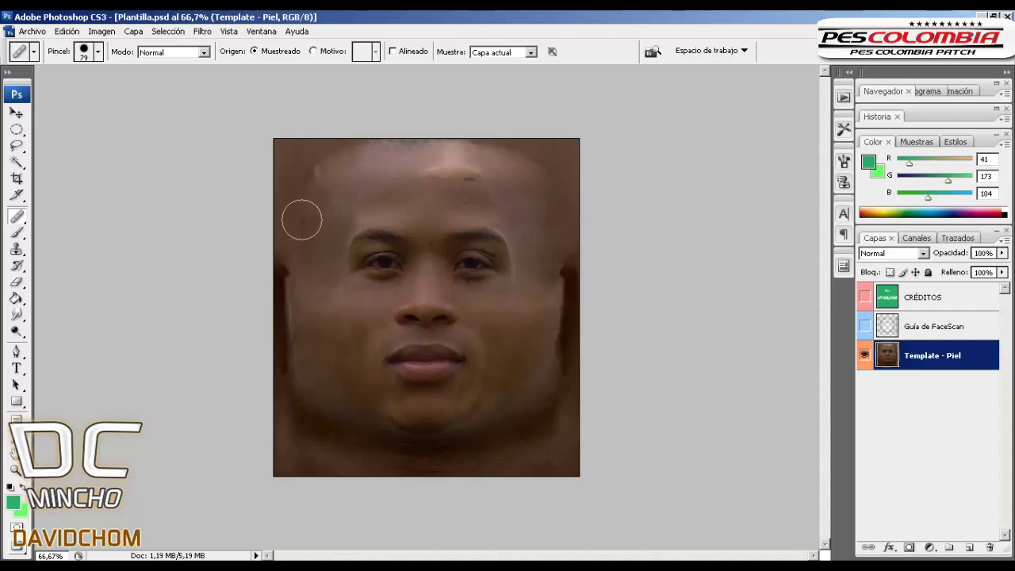
{"action": "left_click", "coordinate": [315, 175]}
- Try to heal the bright patches along the top of the forehead, and undo the damaging Healing Brush strokes
{"action": "left_click", "coordinate": [461, 172]}
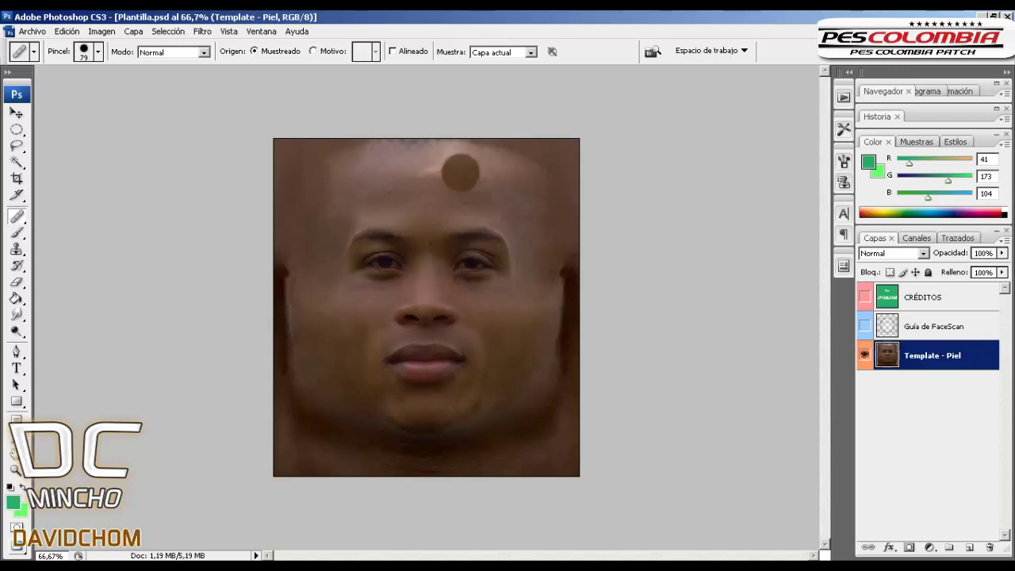
{"action": "left_click", "coordinate": [467, 166]}
{"action": "left_click", "coordinate": [440, 168]}
{"action": "left_click", "coordinate": [460, 151]}
{"action": "left_click", "coordinate": [442, 153]}
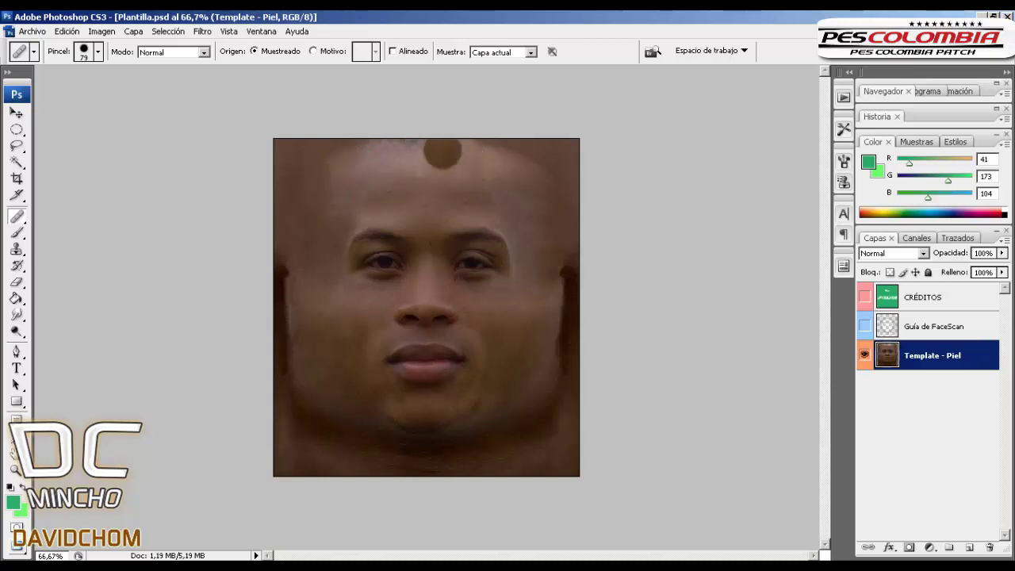
{"action": "left_click", "coordinate": [430, 153]}
{"action": "left_click", "coordinate": [406, 146]}
{"action": "left_click_drag", "start_coordinate": [405, 147], "coordinate": [405, 146]}
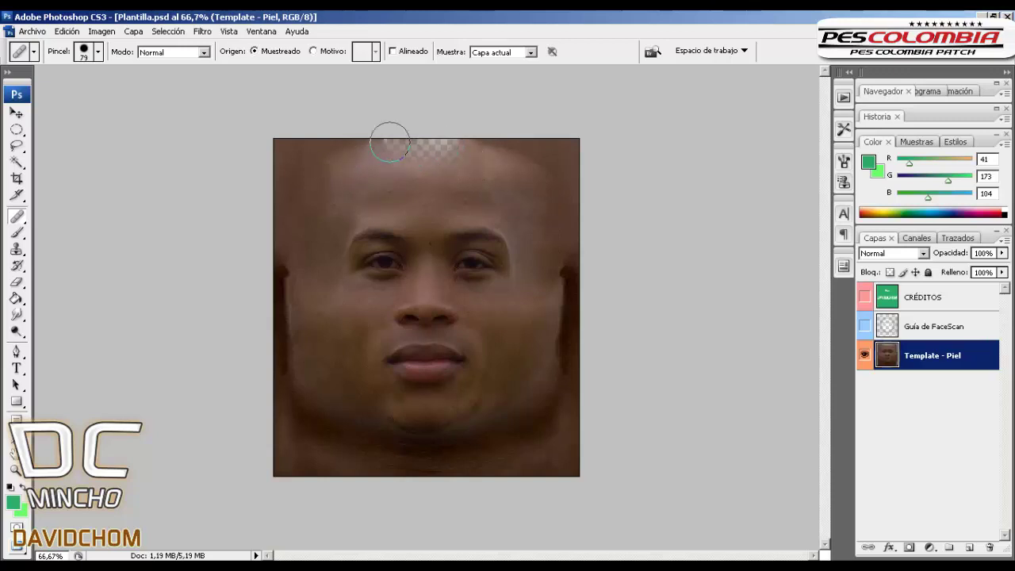
{"action": "mouse_move", "coordinate": [511, 154]}
{"action": "left_mouse_down"}
{"action": "mouse_move", "coordinate": [537, 163]}
{"action": "mouse_move", "coordinate": [492, 145]}
{"action": "left_mouse_up"}
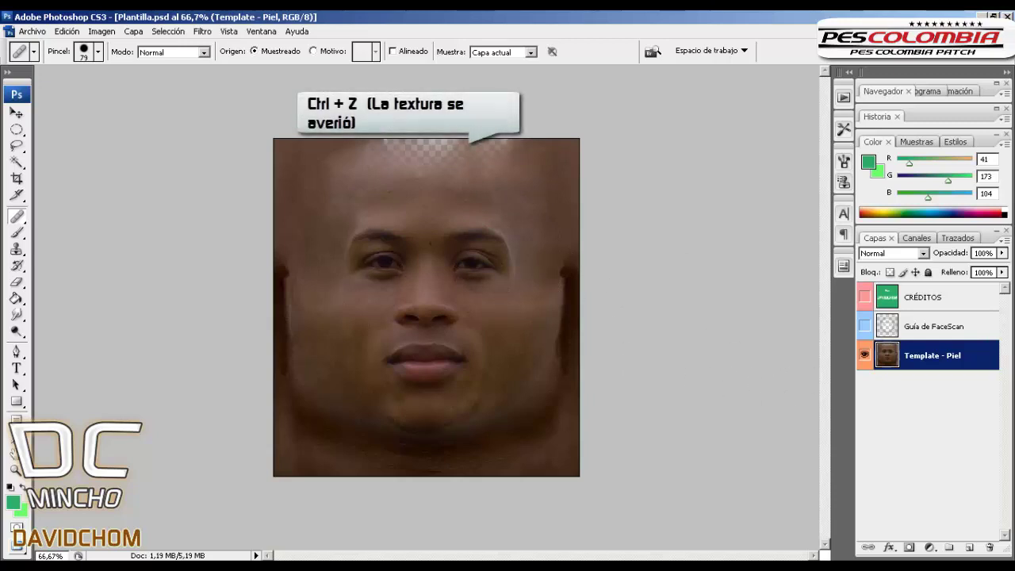
{"action": "key", "text": "ctrl+z"}
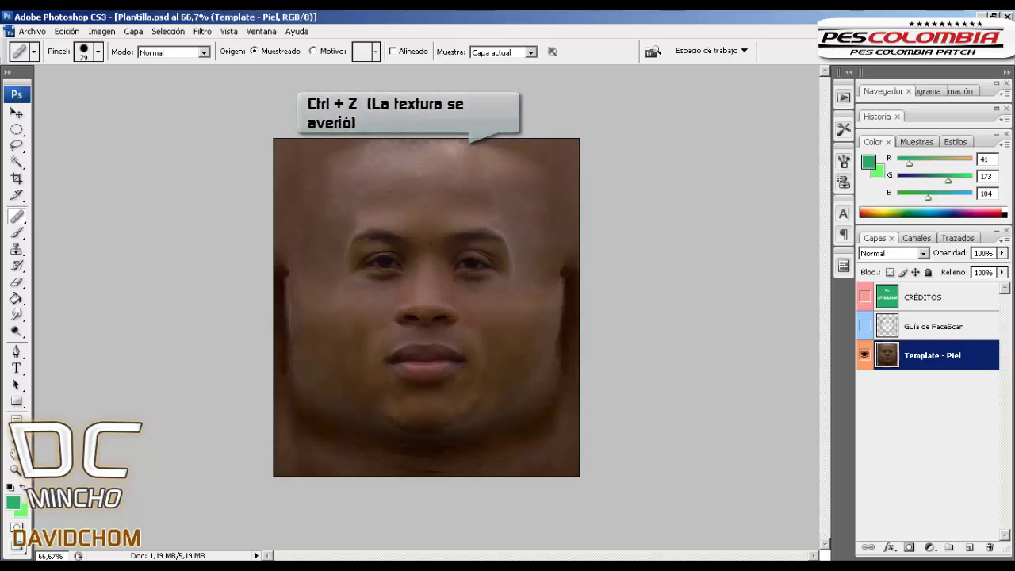
{"action": "left_click_drag", "start_coordinate": [331, 187], "coordinate": [320, 203]}
- Blend the photo's curved upper forehead edge into the template skin with short Healing Brush dabs from image right to image left
{"action": "left_click", "coordinate": [523, 188]}
{"action": "mouse_move", "coordinate": [523, 190]}
{"action": "left_mouse_down"}
{"action": "mouse_move", "coordinate": [503, 176]}
{"action": "mouse_move", "coordinate": [541, 200]}
{"action": "left_mouse_up"}
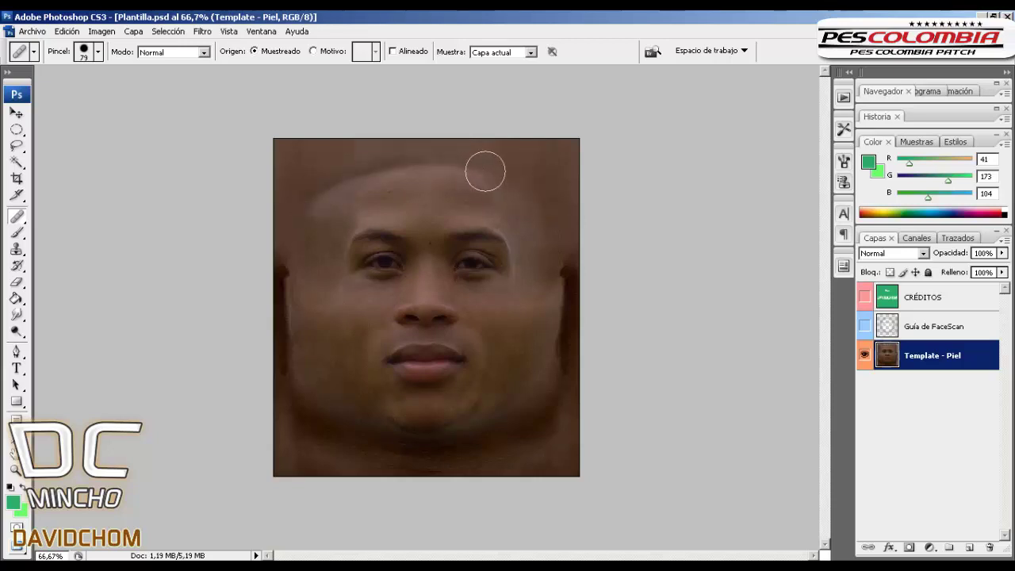
{"action": "left_click", "coordinate": [477, 166]}
{"action": "left_click", "coordinate": [451, 167]}
{"action": "left_click", "coordinate": [425, 166]}
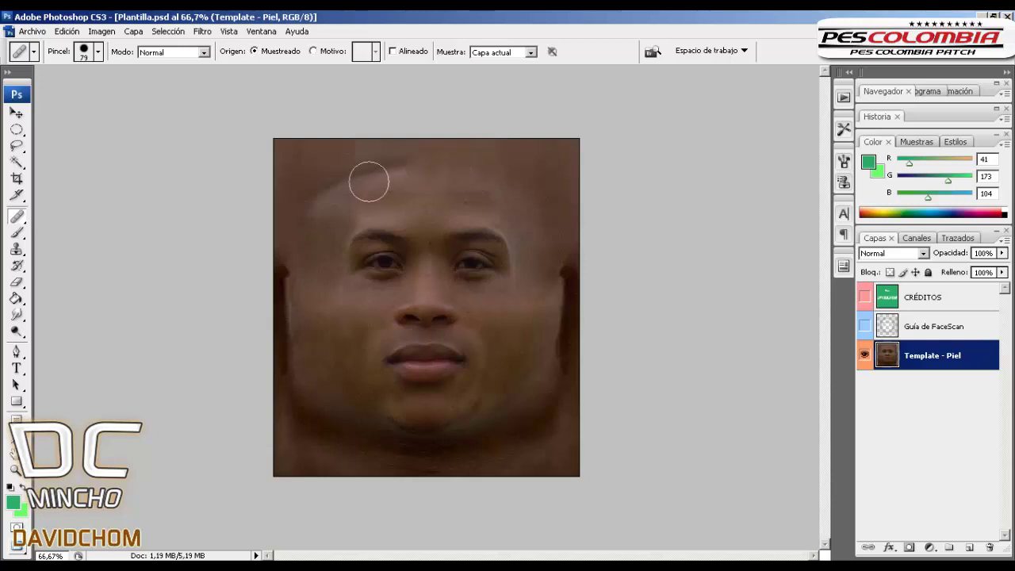
{"action": "left_click", "coordinate": [397, 166]}
{"action": "mouse_move", "coordinate": [400, 163]}
{"action": "left_mouse_down"}
{"action": "mouse_move", "coordinate": [366, 166]}
{"action": "mouse_move", "coordinate": [325, 190]}
{"action": "mouse_move", "coordinate": [350, 185]}
{"action": "left_mouse_up"}
{"action": "left_click", "coordinate": [327, 191]}
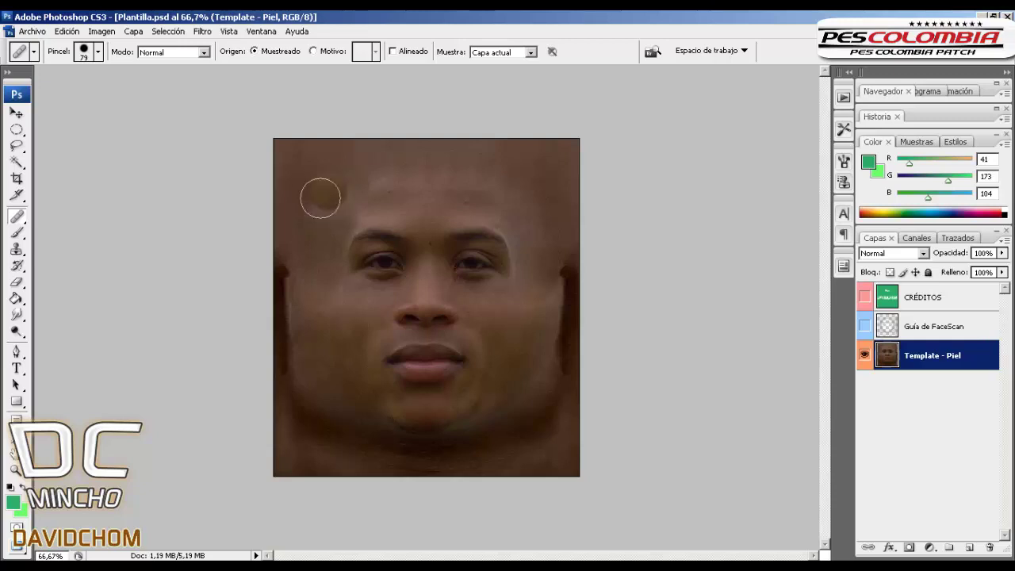
{"action": "left_click", "coordinate": [324, 201]}
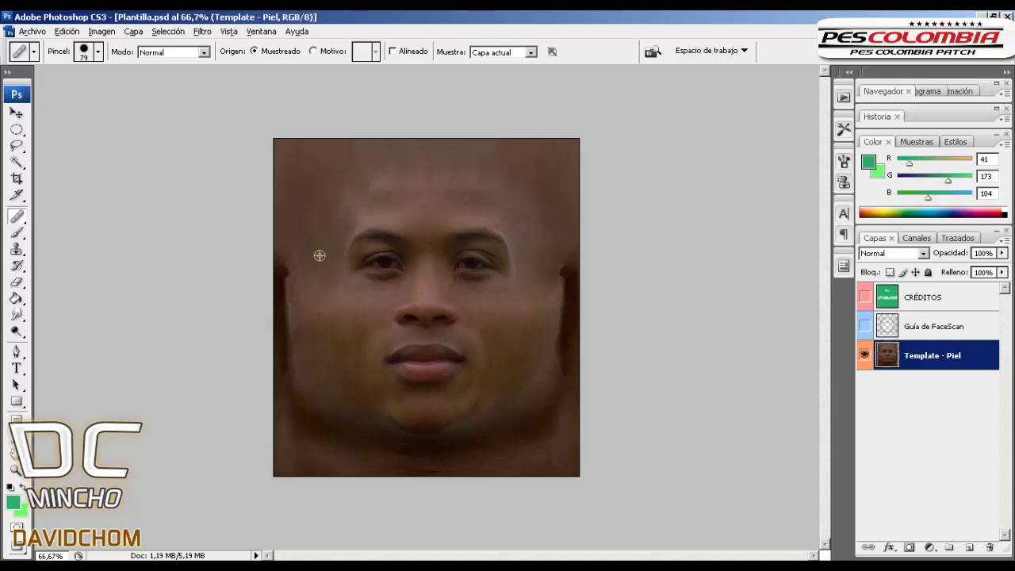
- Smooth the remaining streaks and uneven tone across the upper forehead with the Healing Brush
{"action": "mouse_move", "coordinate": [372, 179]}
{"action": "left_mouse_down"}
{"action": "mouse_move", "coordinate": [387, 165]}
{"action": "mouse_move", "coordinate": [375, 172]}
{"action": "left_mouse_up"}
{"action": "left_click_drag", "start_coordinate": [440, 170], "coordinate": [440, 170]}
{"action": "left_click", "coordinate": [505, 183]}
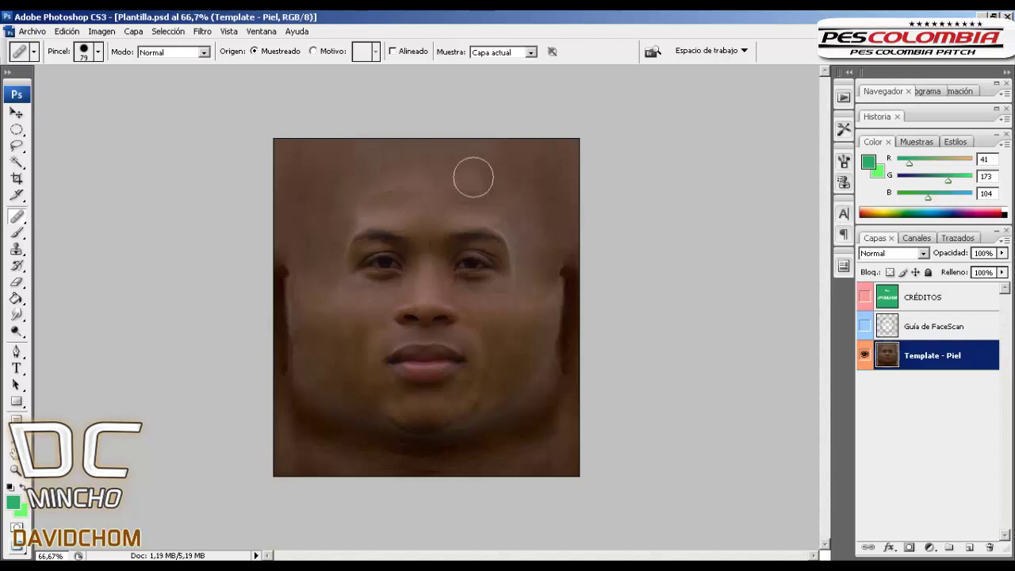
{"action": "left_click", "coordinate": [474, 176]}
{"action": "left_click_drag", "start_coordinate": [454, 171], "coordinate": [446, 171]}
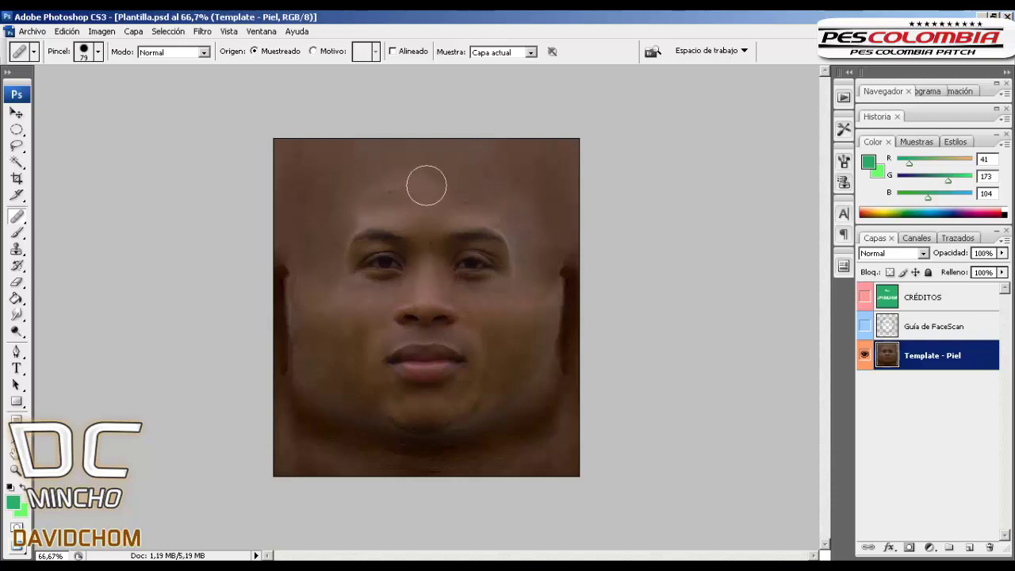
{"action": "left_click", "coordinate": [433, 173]}
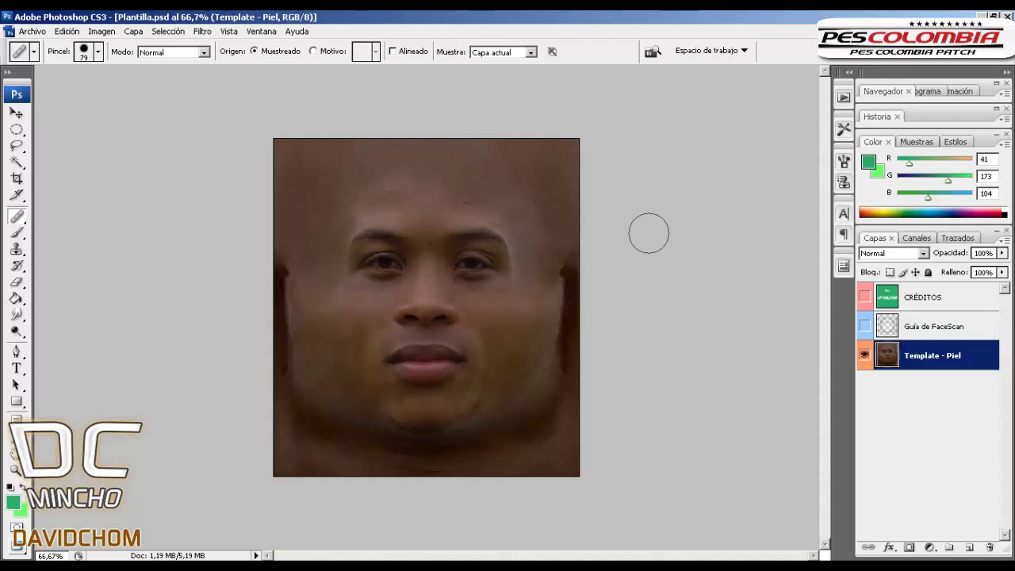
- Heal the skin beside both eyes and the streak on the image-left cheek with the Healing Brush
{"action": "left_click", "coordinate": [524, 278]}
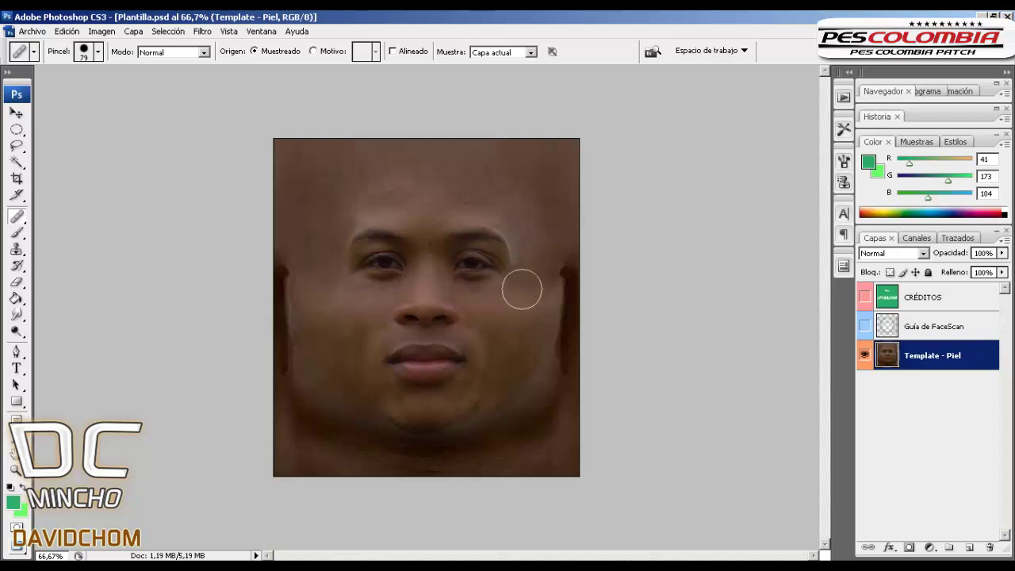
{"action": "left_click", "coordinate": [343, 283]}
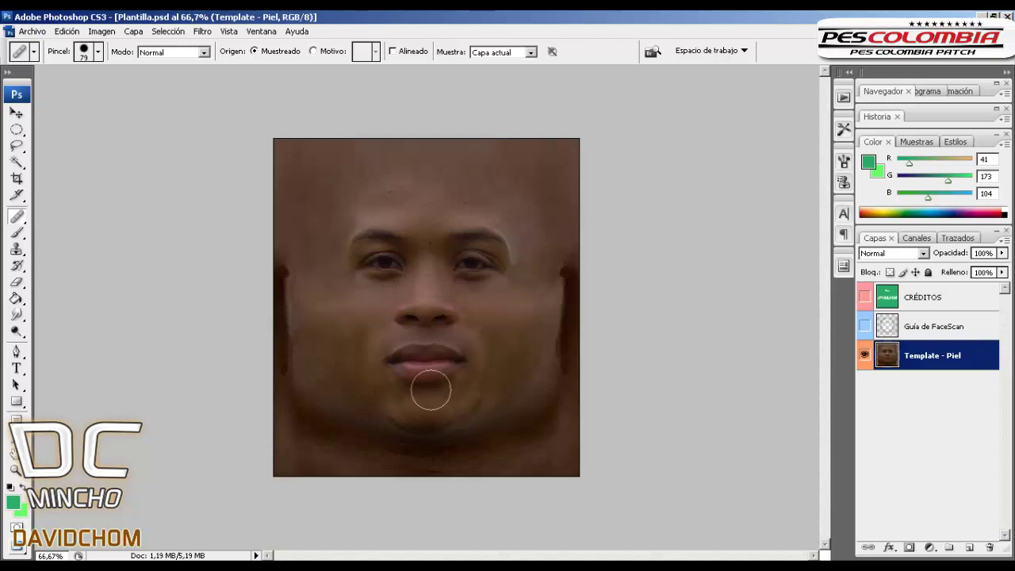
{"action": "left_click", "coordinate": [340, 338]}
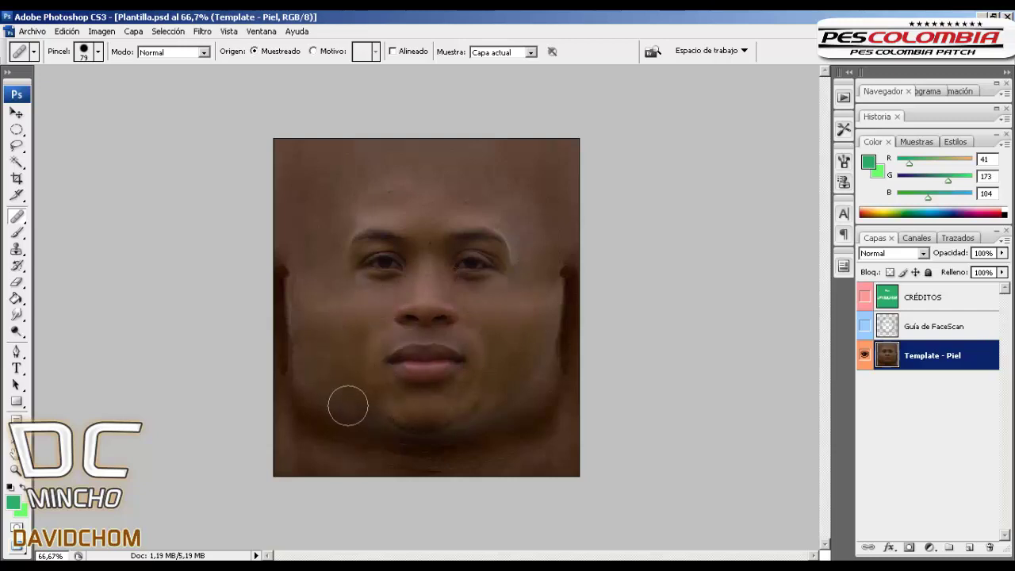
- Raise the contrast of the Template - Piel layer to +20 with Brightness/Contrast and sharpen it with the basic Enfocar filter
{"action": "left_click", "coordinate": [102, 31]}
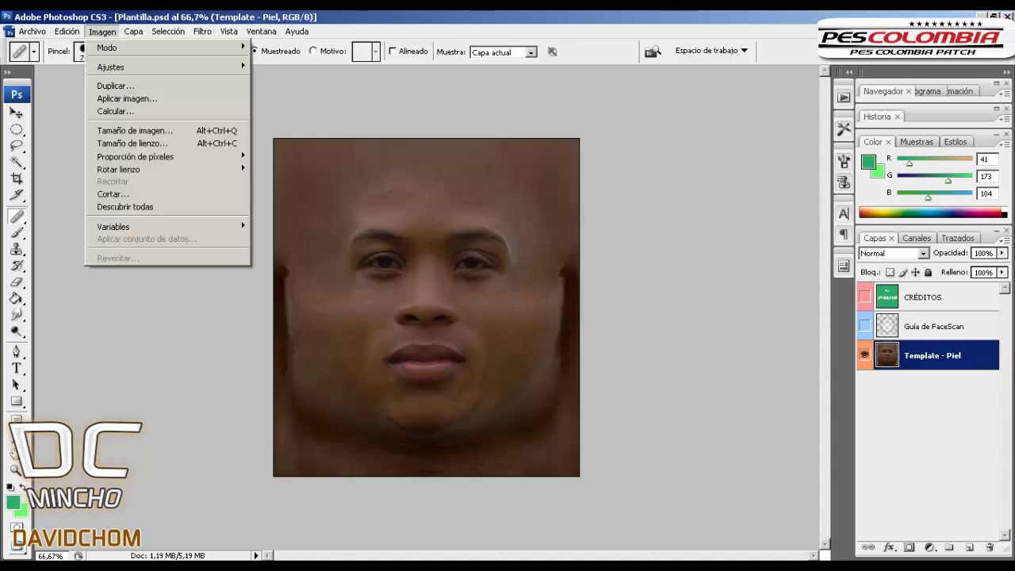
{"action": "mouse_move", "coordinate": [142, 66]}
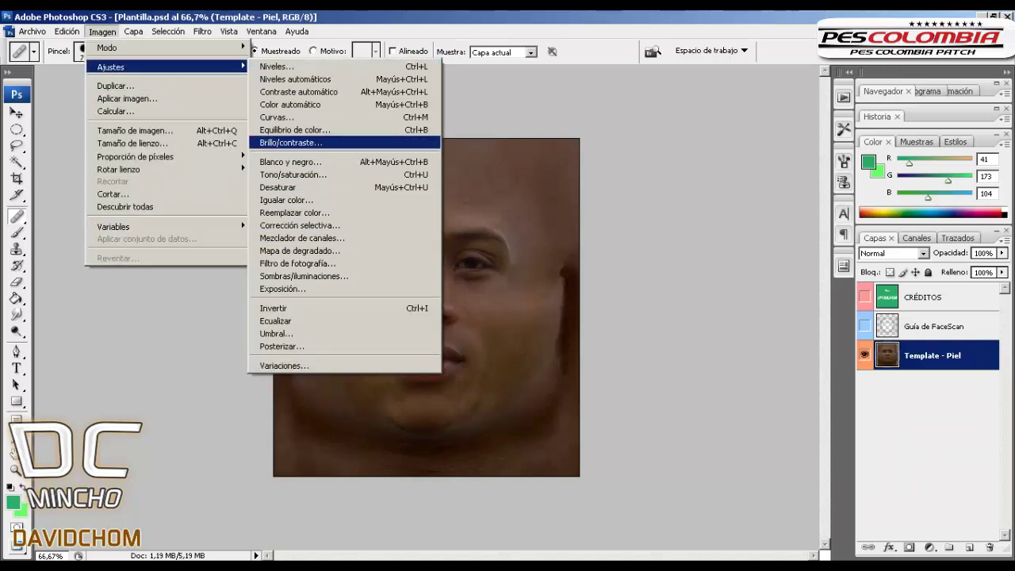
{"action": "left_click", "coordinate": [290, 143]}
{"action": "left_click_drag", "start_coordinate": [709, 164], "coordinate": [733, 164]}
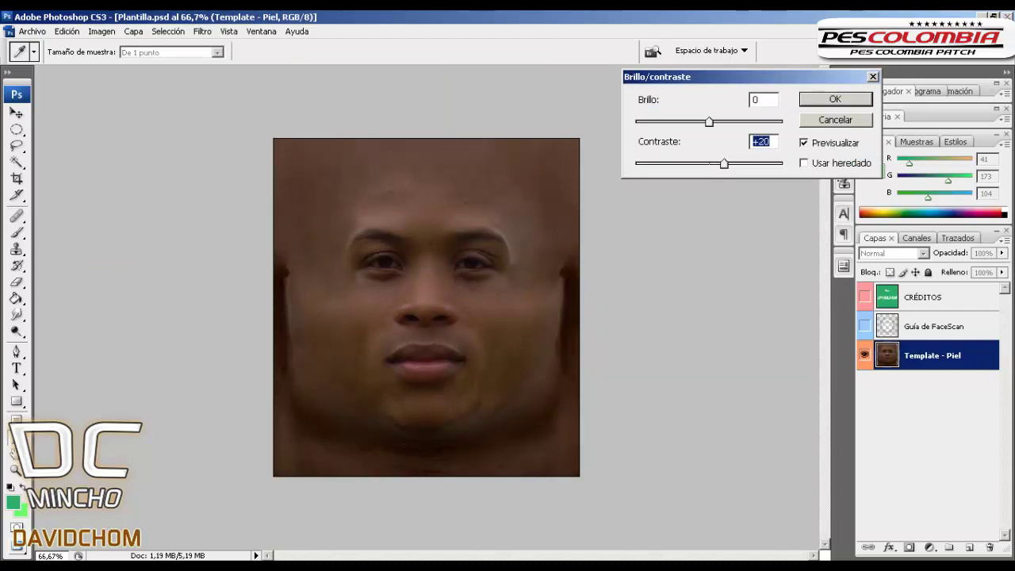
{"action": "left_click", "coordinate": [835, 99]}
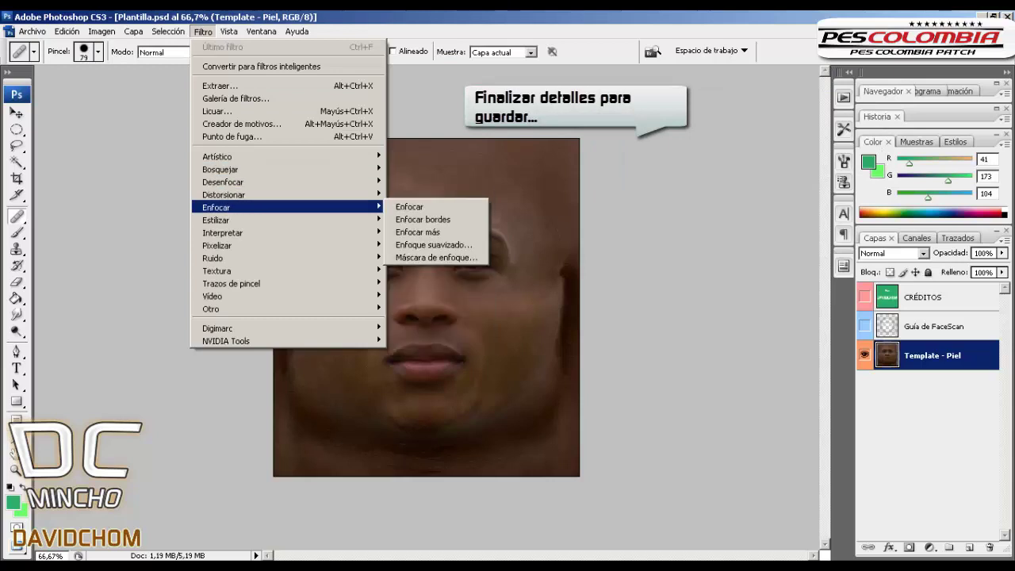
{"action": "left_click", "coordinate": [414, 207]}
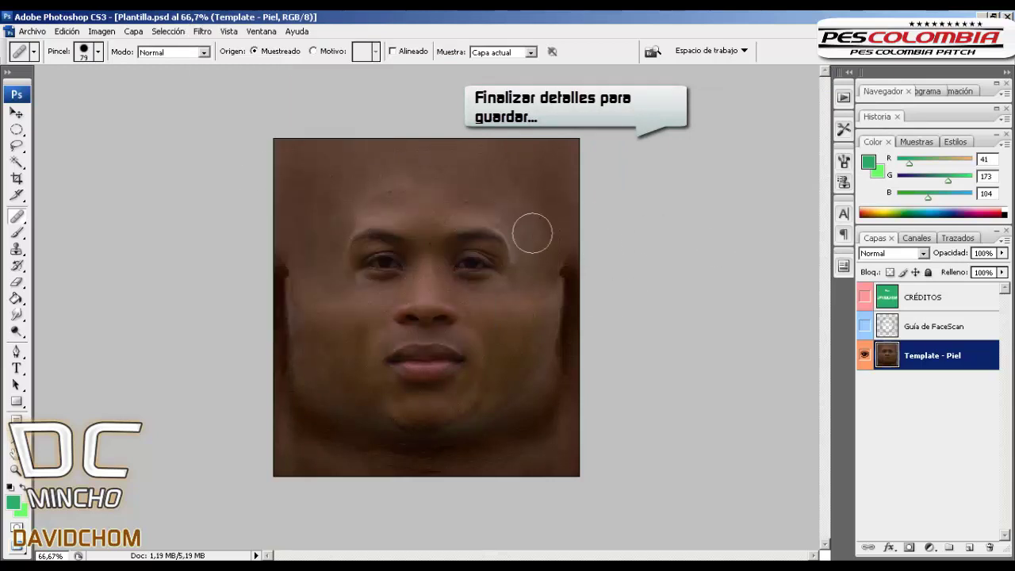
- Save a PNG copy of the finished face texture in the Templates folder under the name FOTO
{"action": "left_click", "coordinate": [33, 32]}
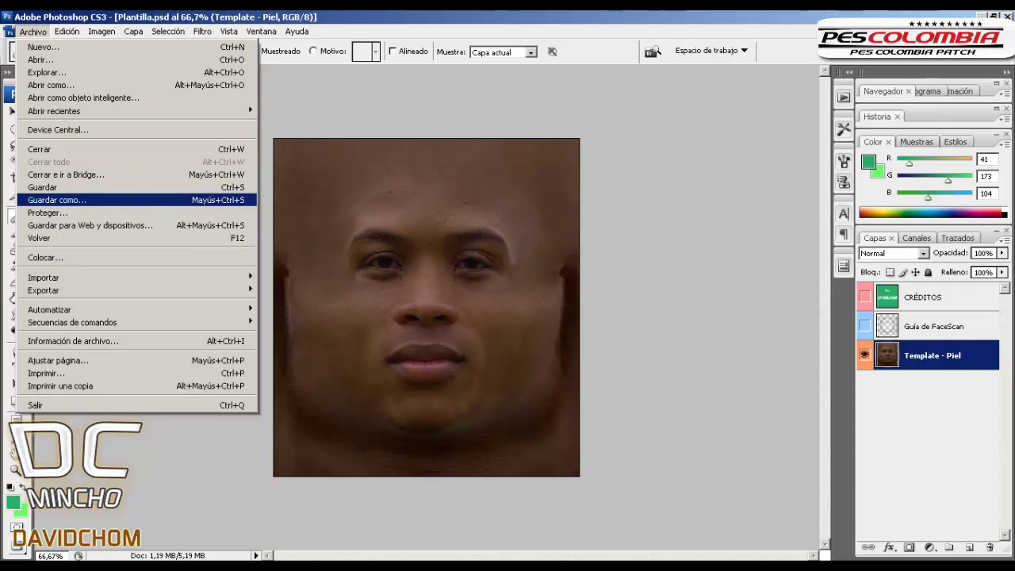
{"action": "left_click", "coordinate": [57, 200]}
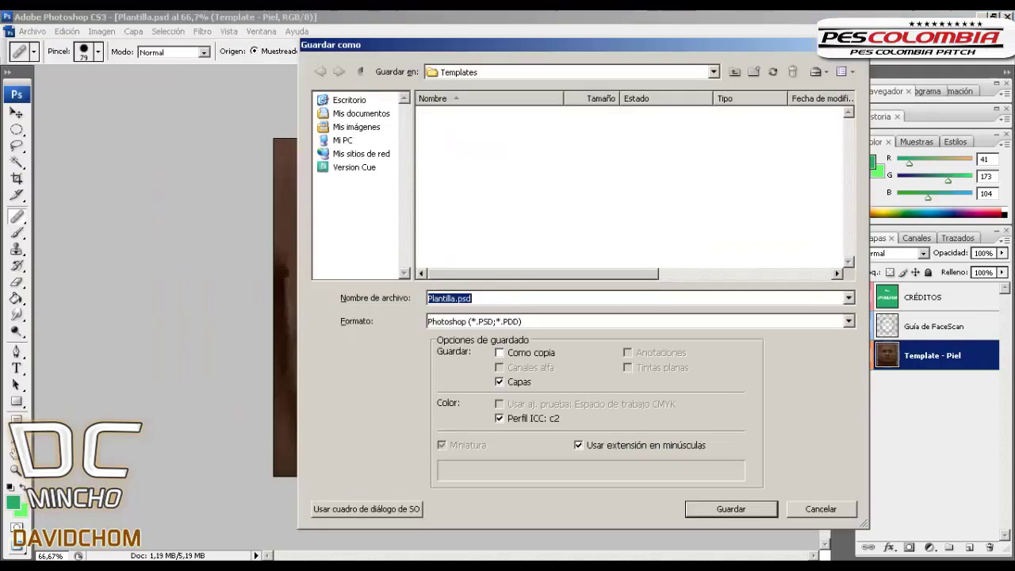
{"action": "left_click", "coordinate": [848, 321]}
{"action": "scroll", "coordinate": [476, 444], "scroll_direction": "down", "scroll_amount": 1}
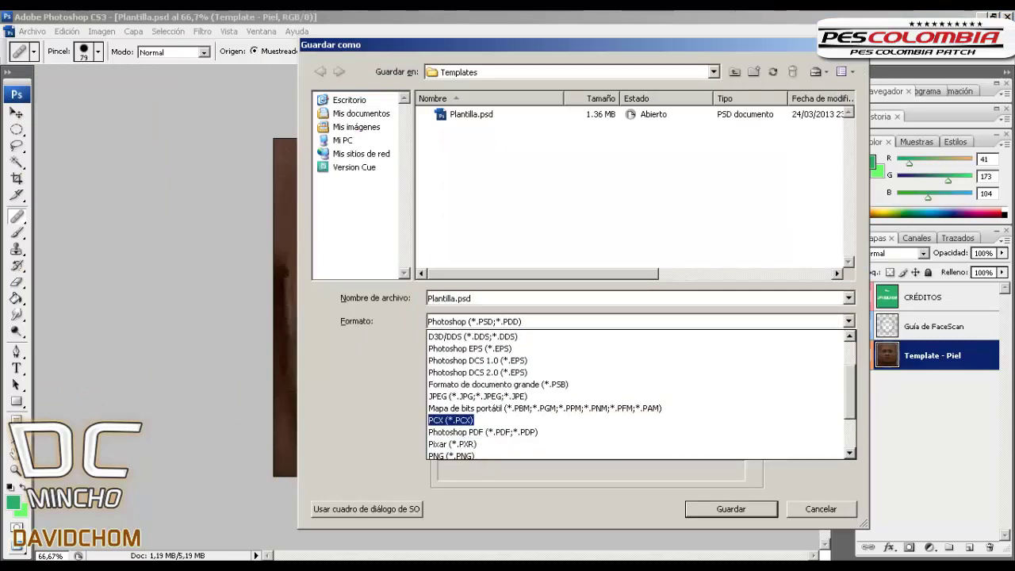
{"action": "scroll", "coordinate": [475, 444], "scroll_direction": "down", "scroll_amount": 2}
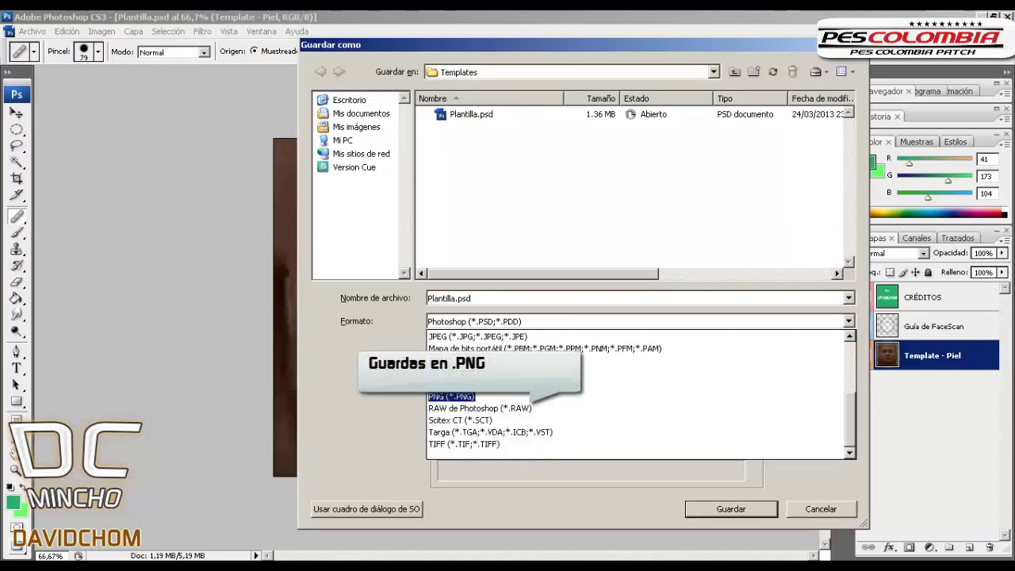
{"action": "left_click", "coordinate": [453, 397]}
{"action": "key", "text": "shift+Tab"}
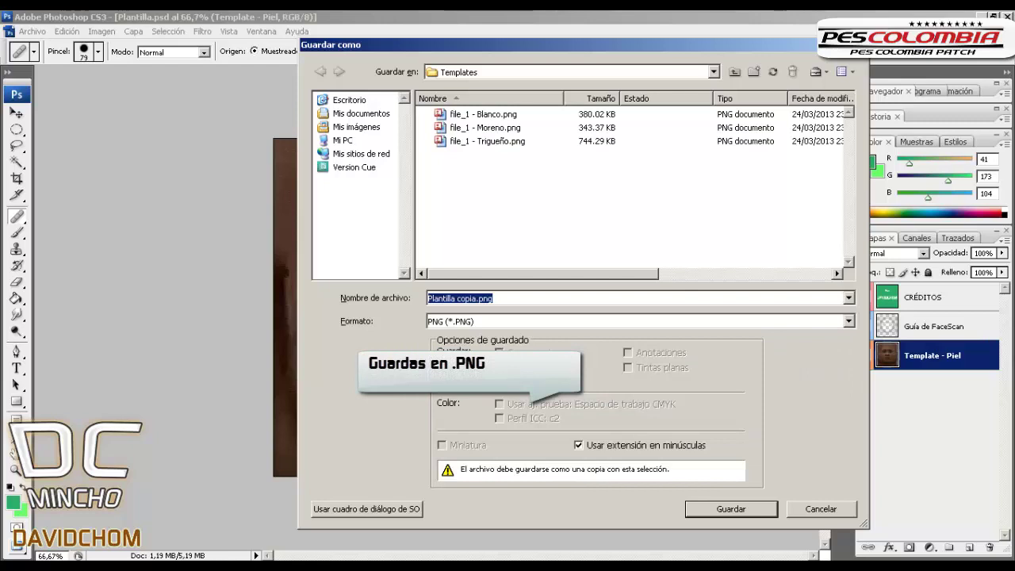
{"action": "type", "text": "FOTO"}
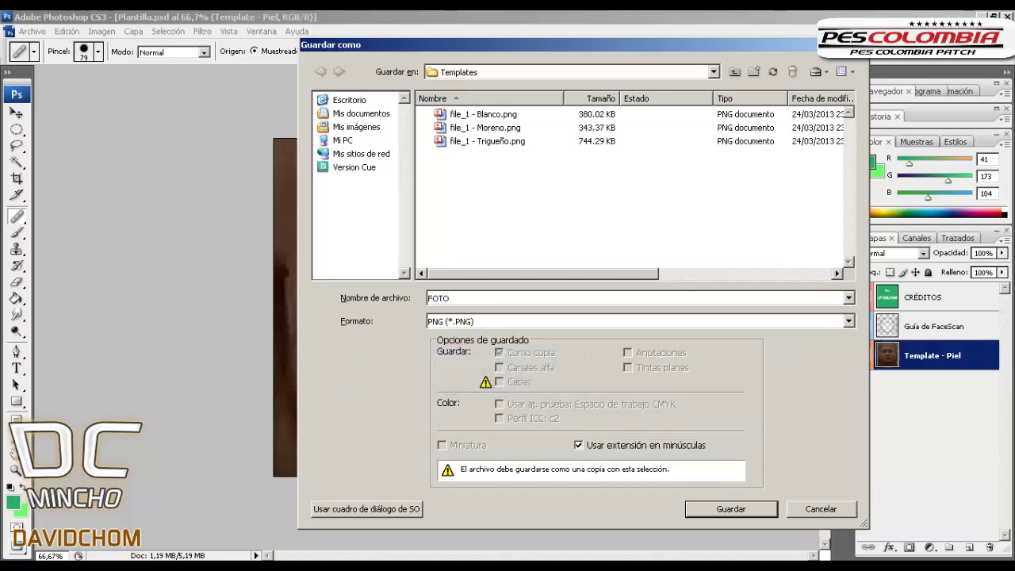